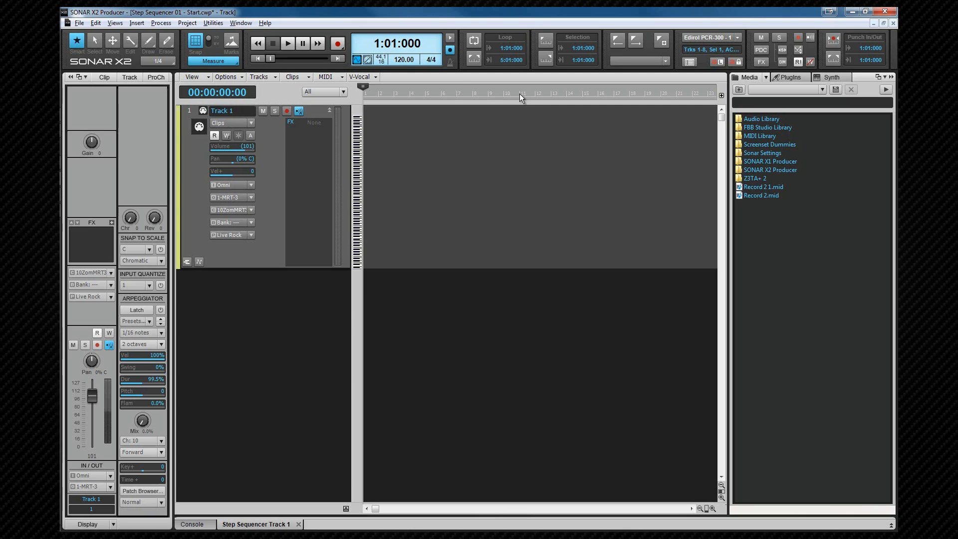
Show the Step Sequencer for Track 1 and review the commands available for rows, patterns and options
key("shift+d")
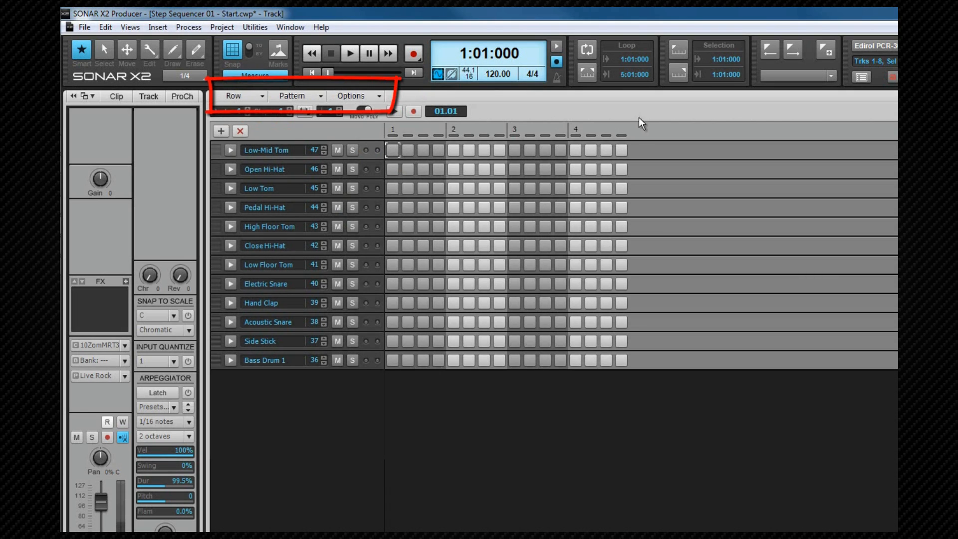
left_click(261, 95)
left_click(319, 94)
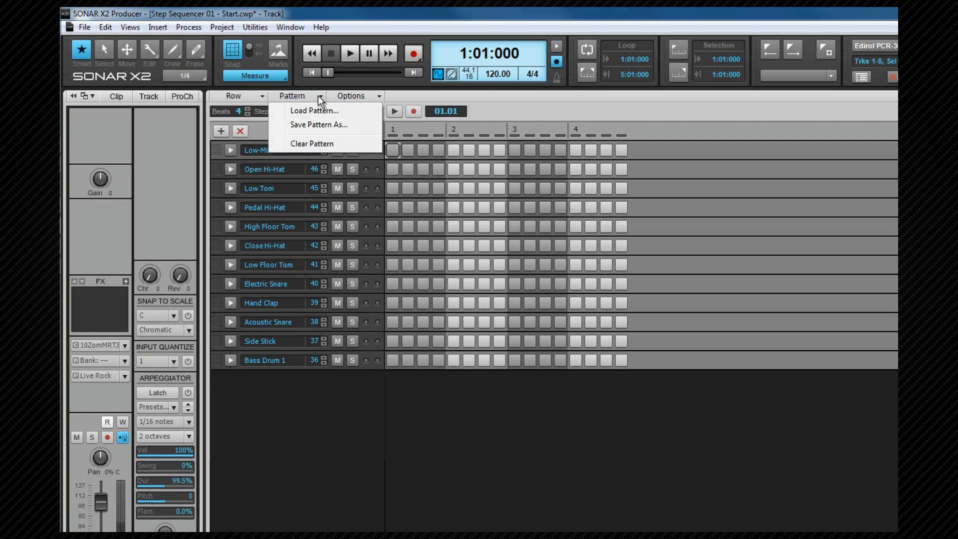
left_click(367, 93)
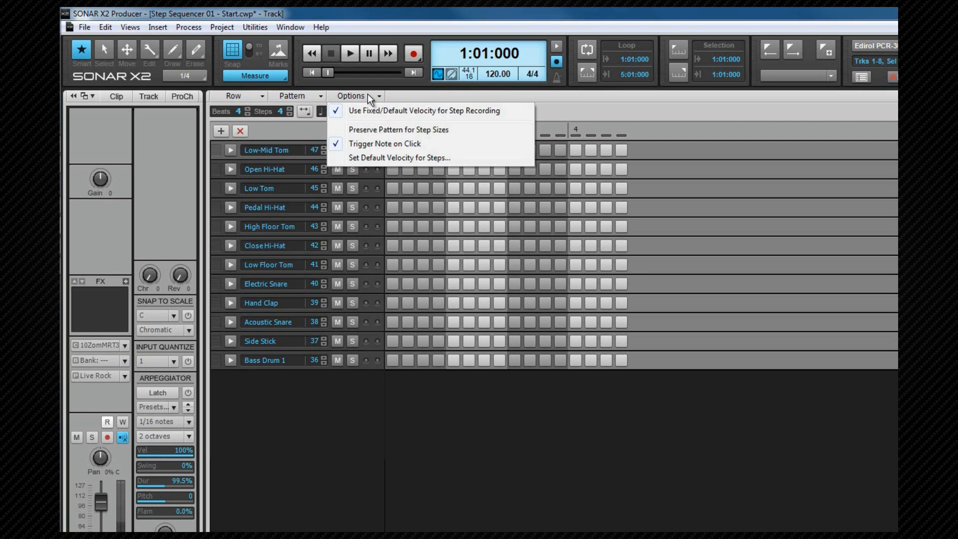
left_click(576, 98)
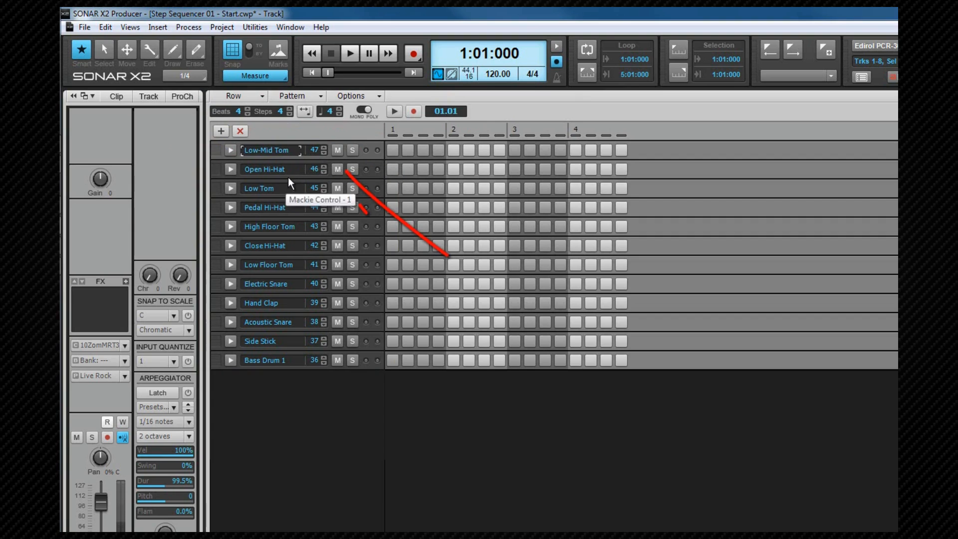
Change the Low-Mid Tom row's note to 46, restore it to 47, and try the row's solo switch
left_click(325, 153)
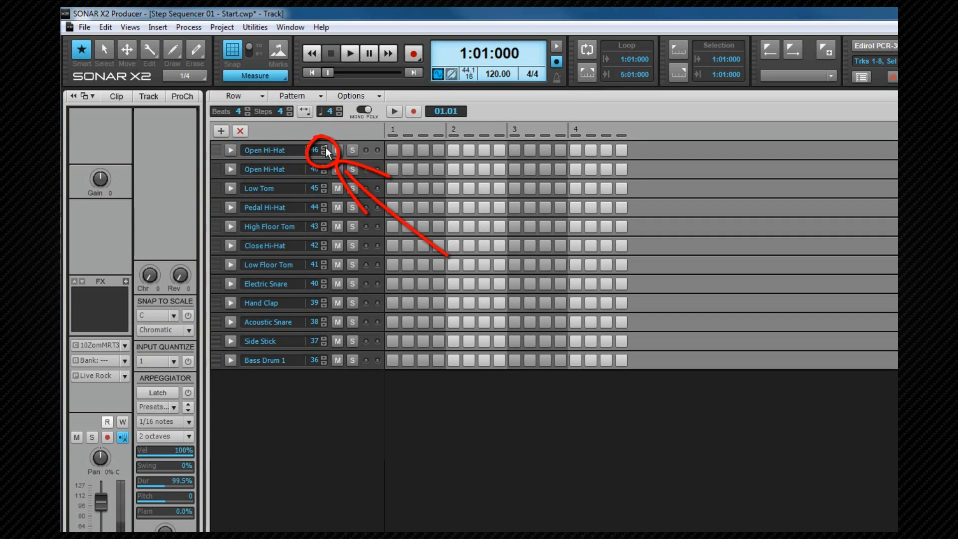
left_click(325, 146)
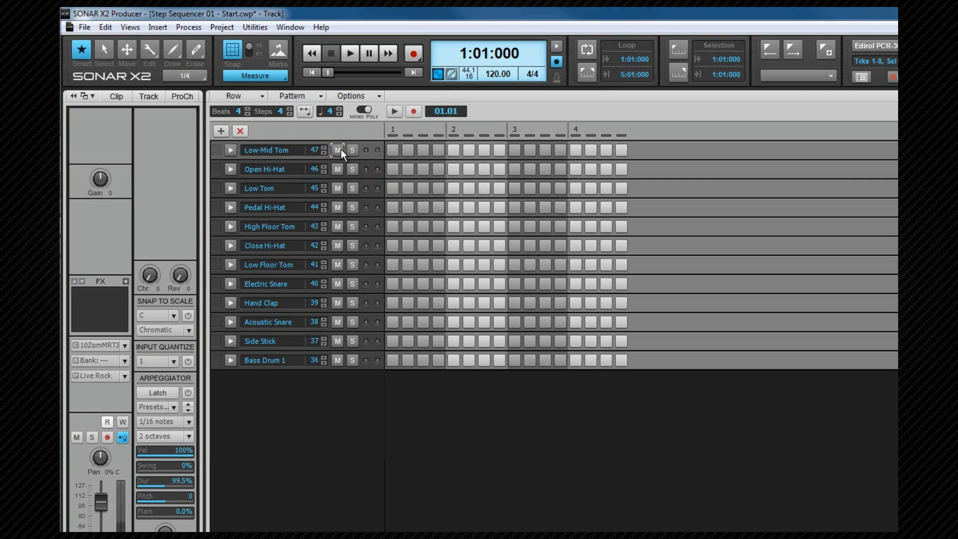
left_click(353, 151)
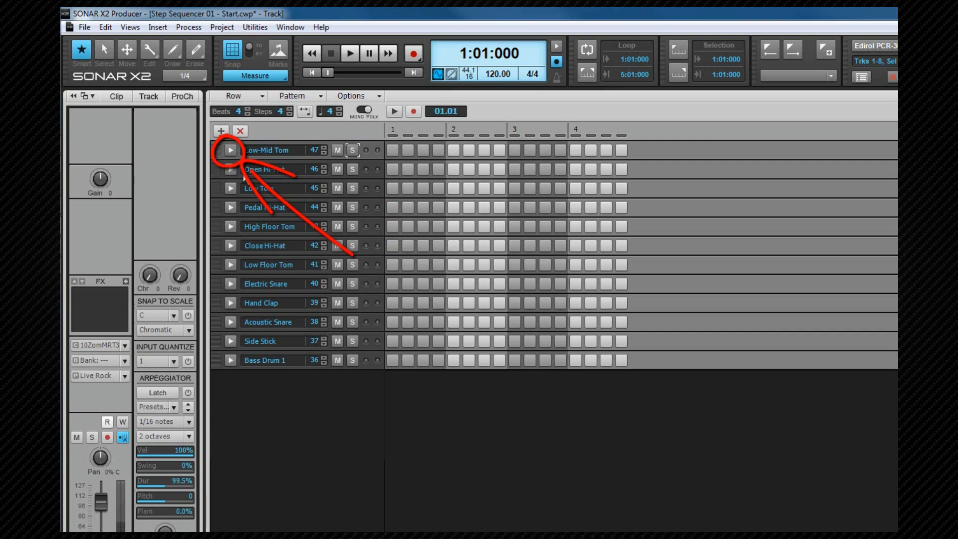
Expand the Low-Mid Tom row and examine its controller value types and the row editing commands
left_click(230, 149)
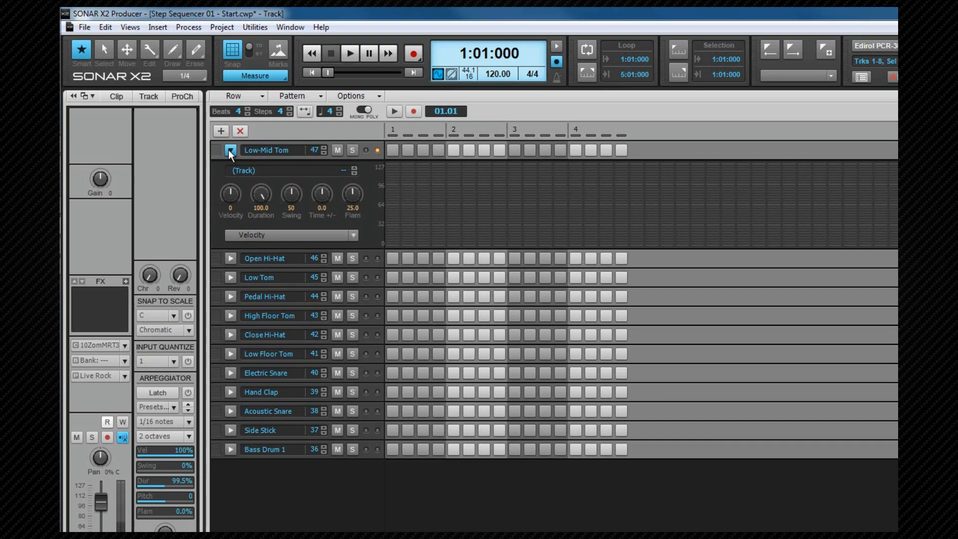
left_click(251, 170)
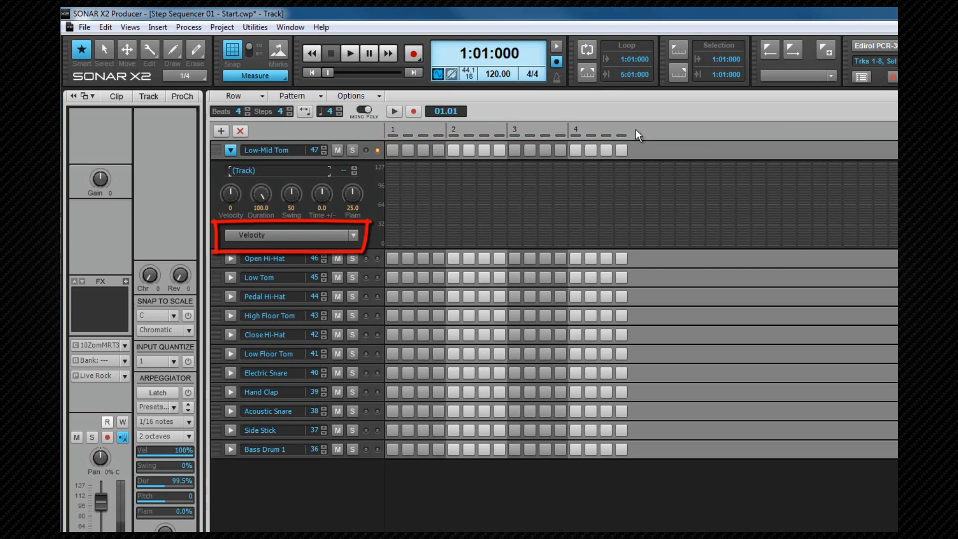
left_click(355, 238)
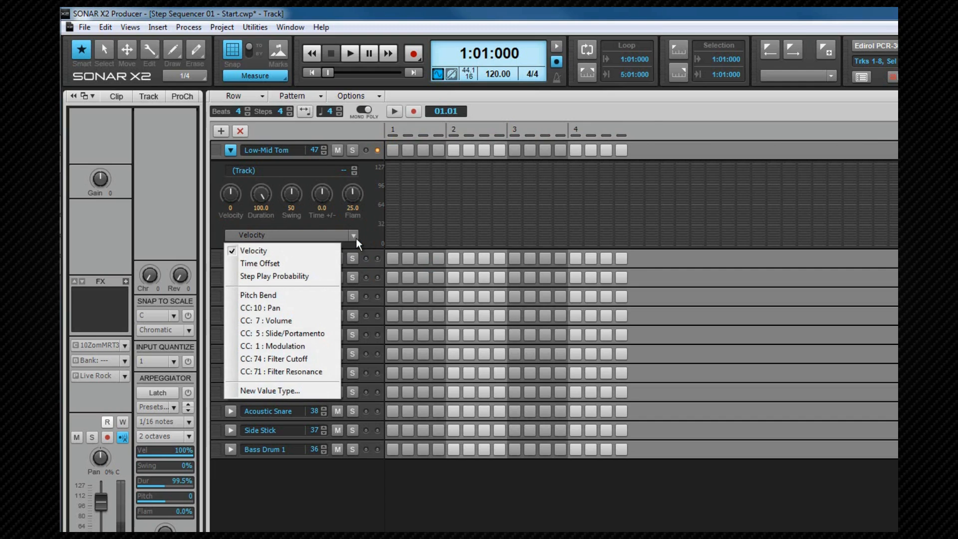
left_click(648, 113)
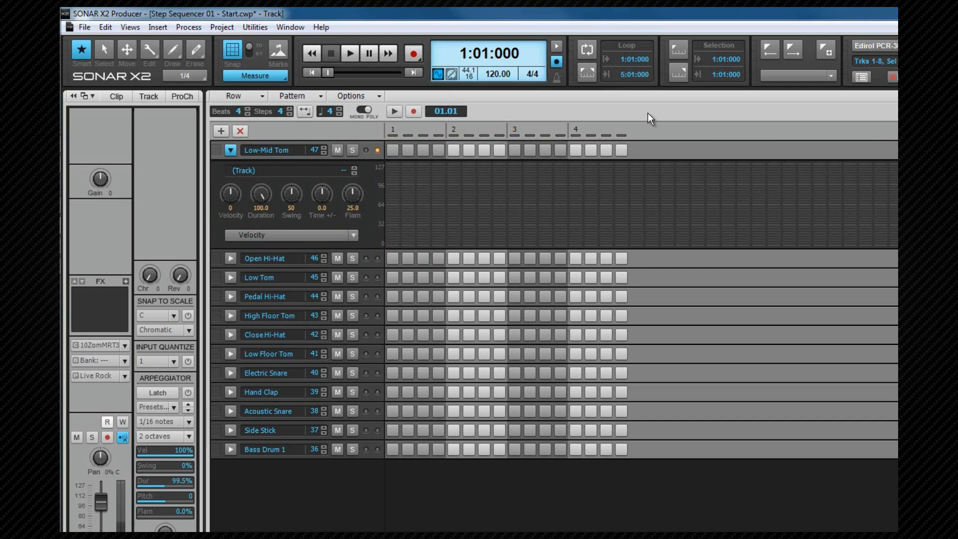
right_click(218, 151)
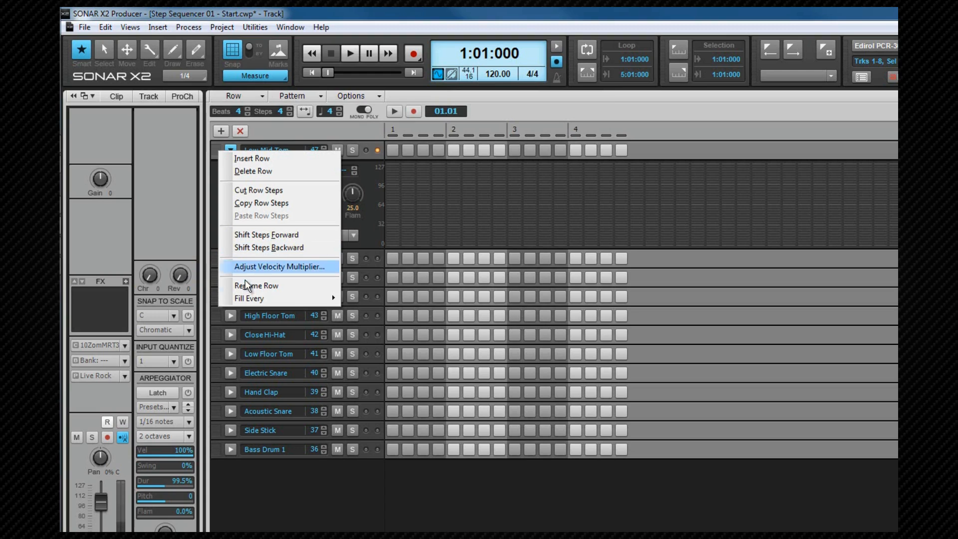
mouse_move(250, 297)
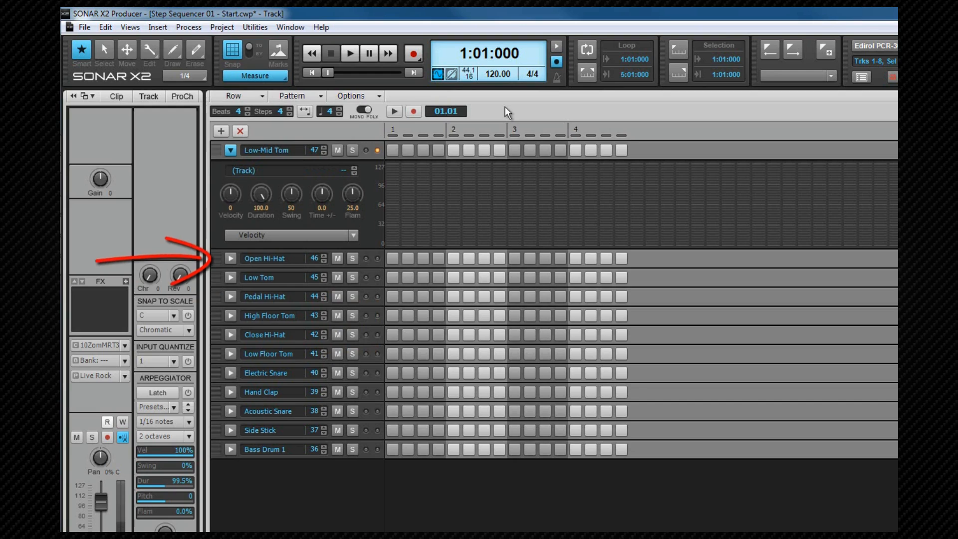
Move the Open Hi-Hat row below the Low Tom row
left_click_drag(216, 259, 220, 283)
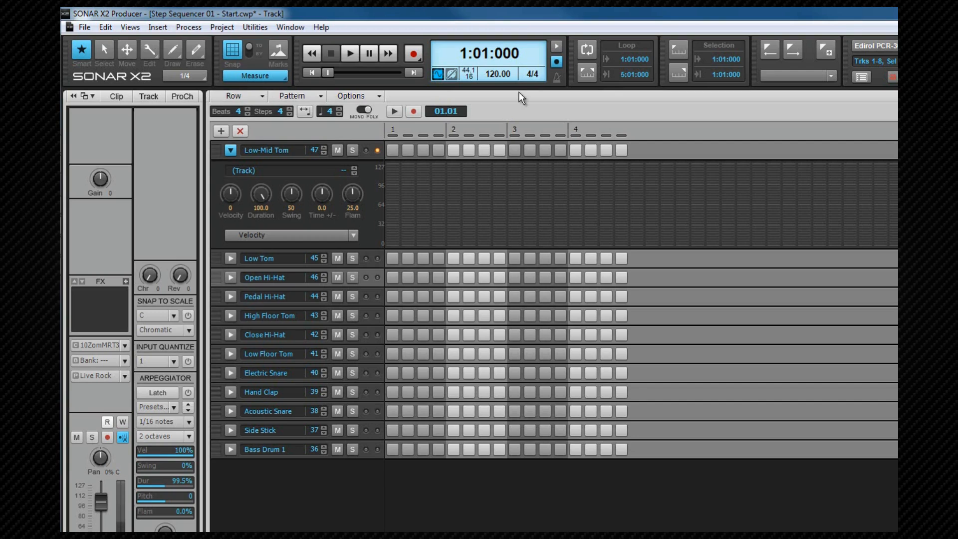
left_click(321, 95)
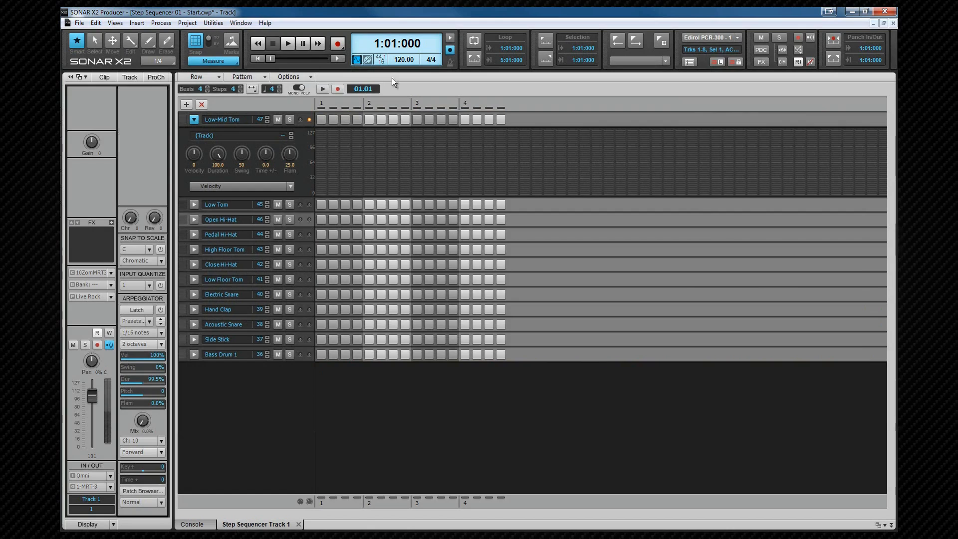
Place an Acoustic Snare hit on the first step of beat 1 and expand that row's controls
left_click(320, 204)
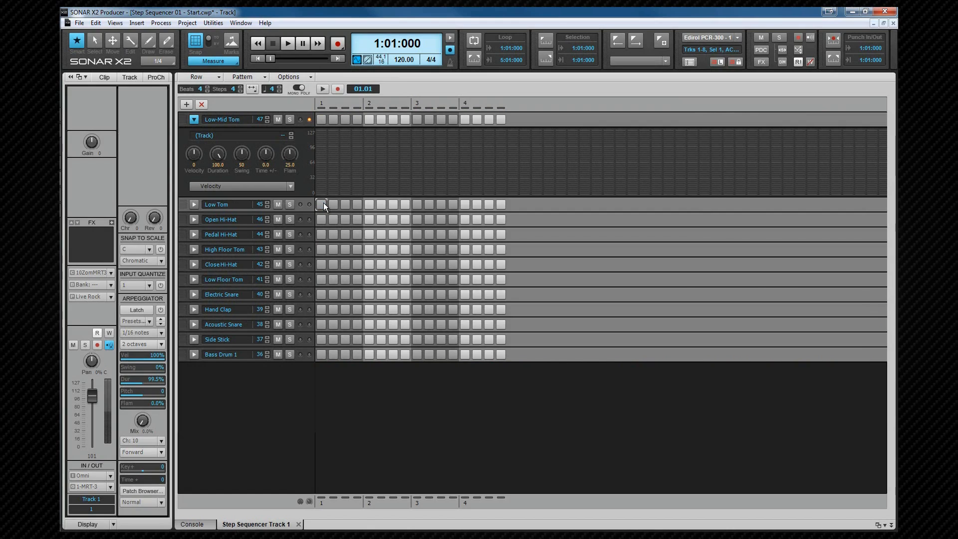
left_click(319, 324)
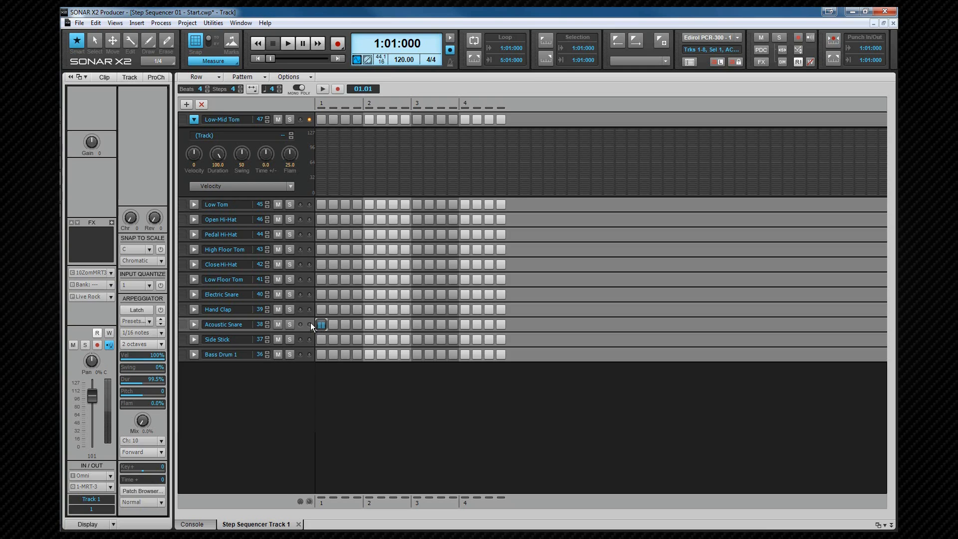
left_click(194, 324)
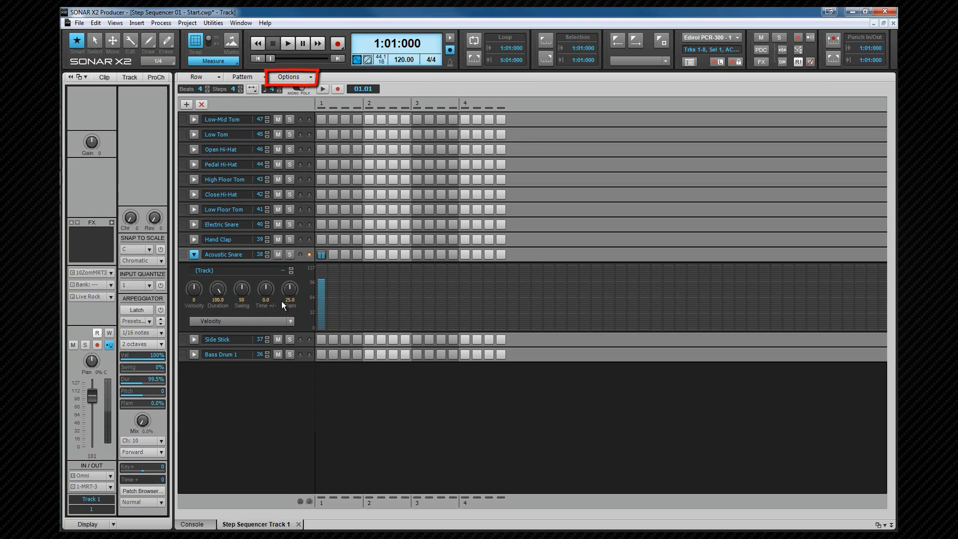
left_click(304, 76)
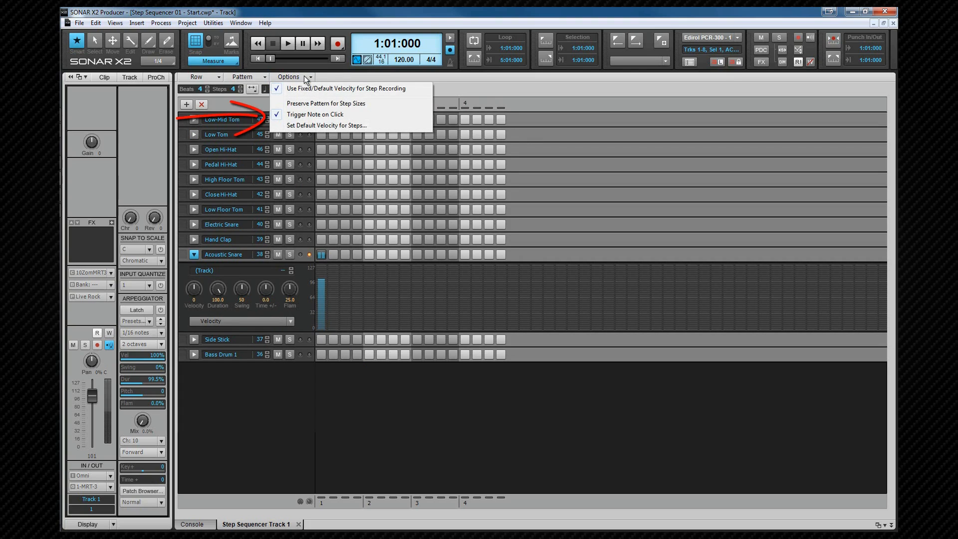
left_click(437, 76)
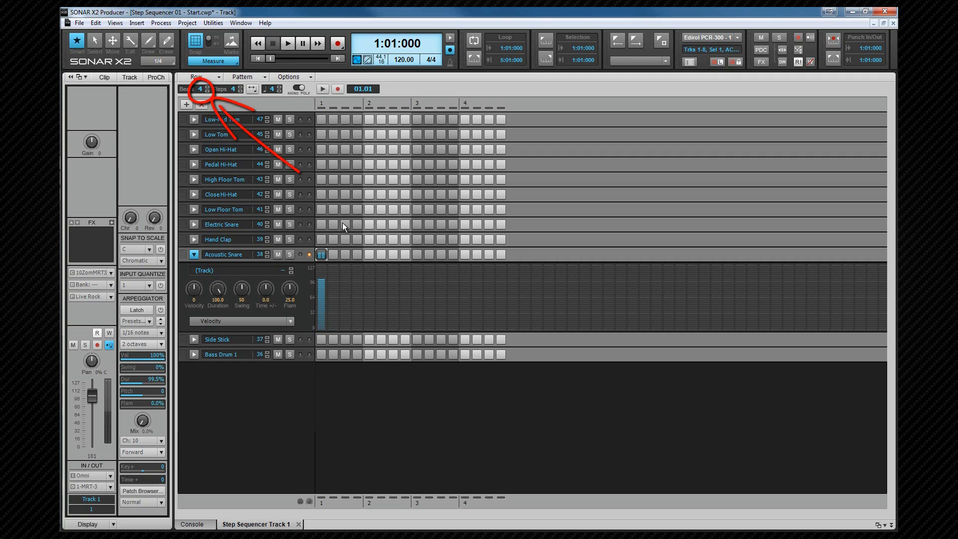
Set the pattern length to 8 beats
left_click(209, 87)
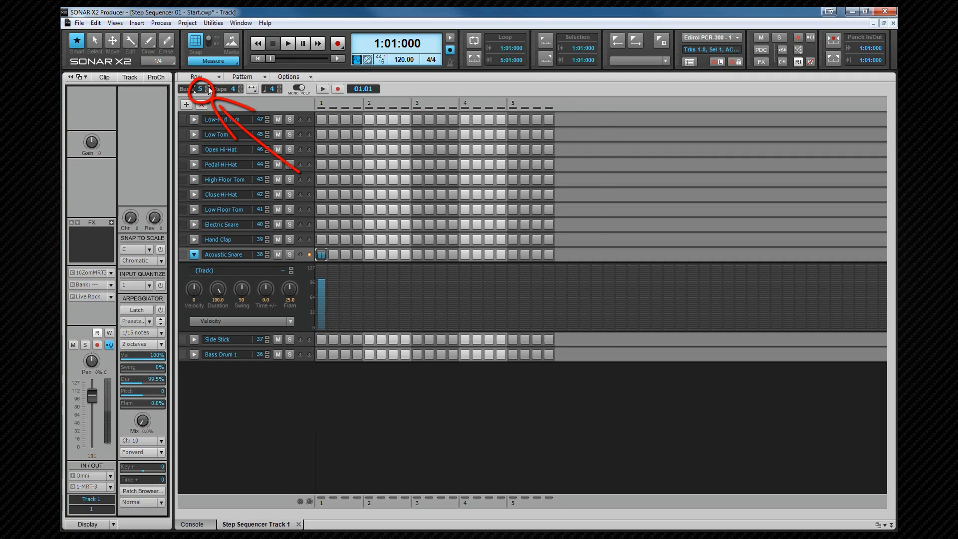
left_click(208, 88)
left_click(209, 87)
left_click(209, 87)
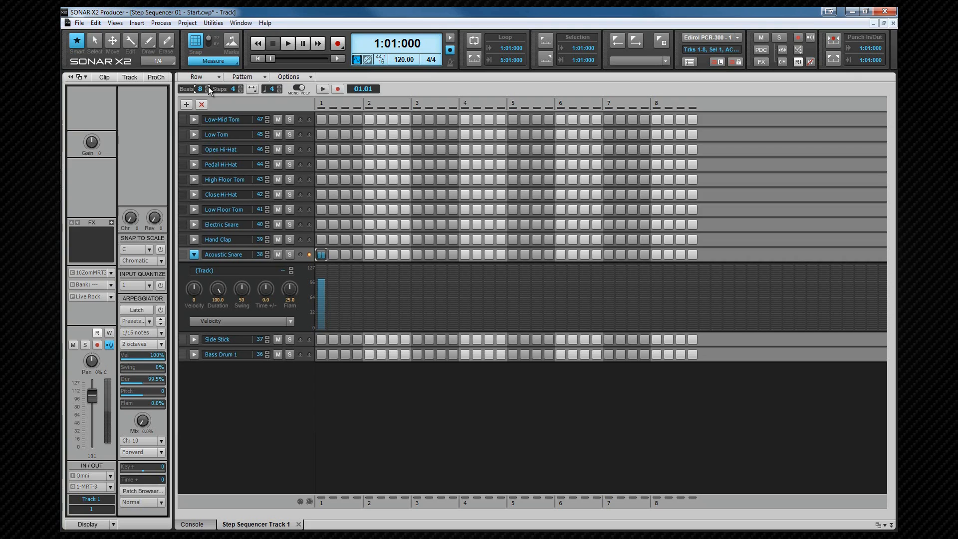
Set the pattern to 8 steps per beat
left_click(241, 90)
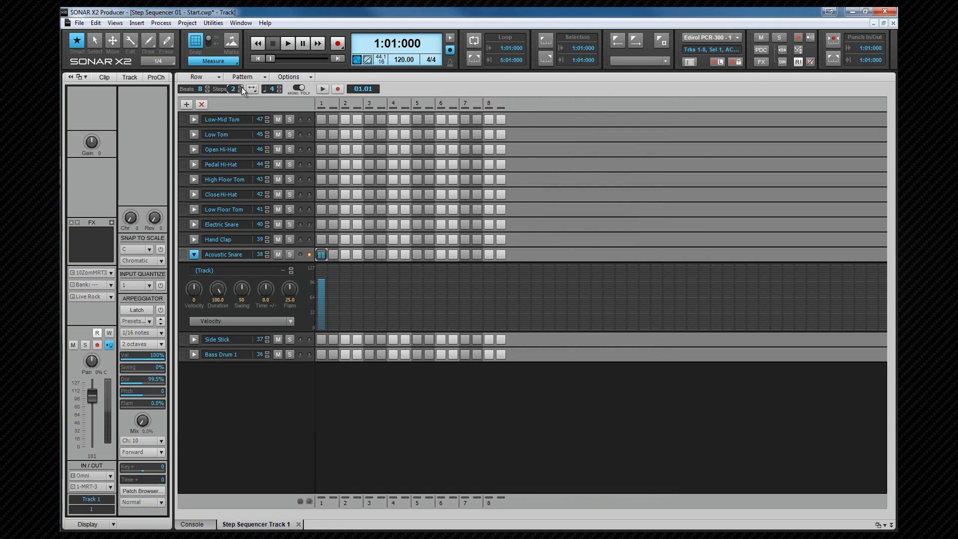
left_click(242, 86)
left_click(241, 86)
left_click(241, 85)
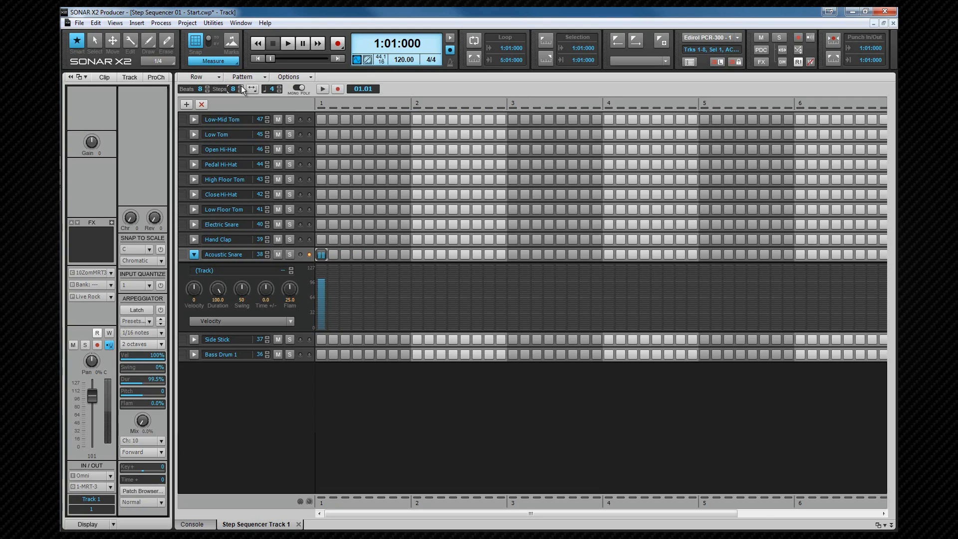
Place Open Hi-Hat hits on steps 1 and 5 of beat 1 and on step 1 of beat 2
left_click(322, 181)
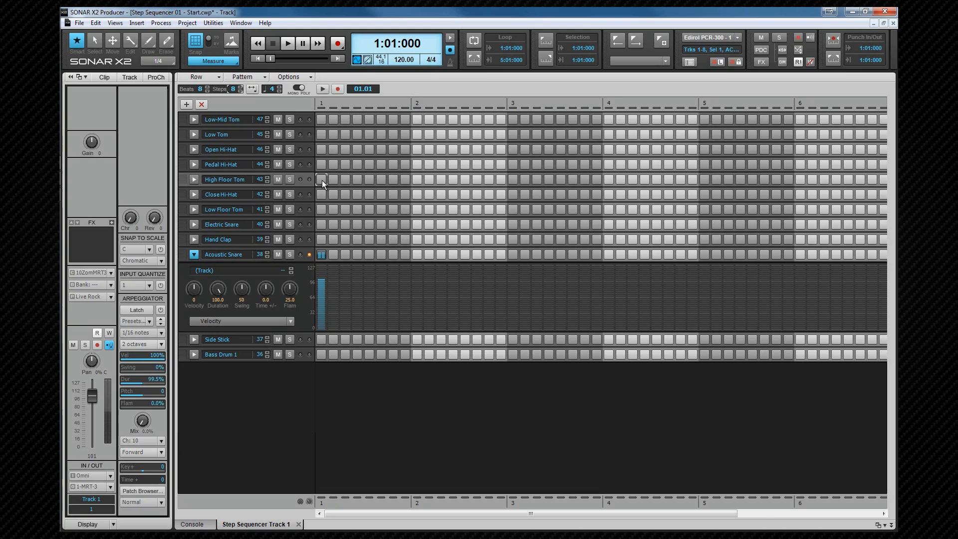
left_click(321, 151)
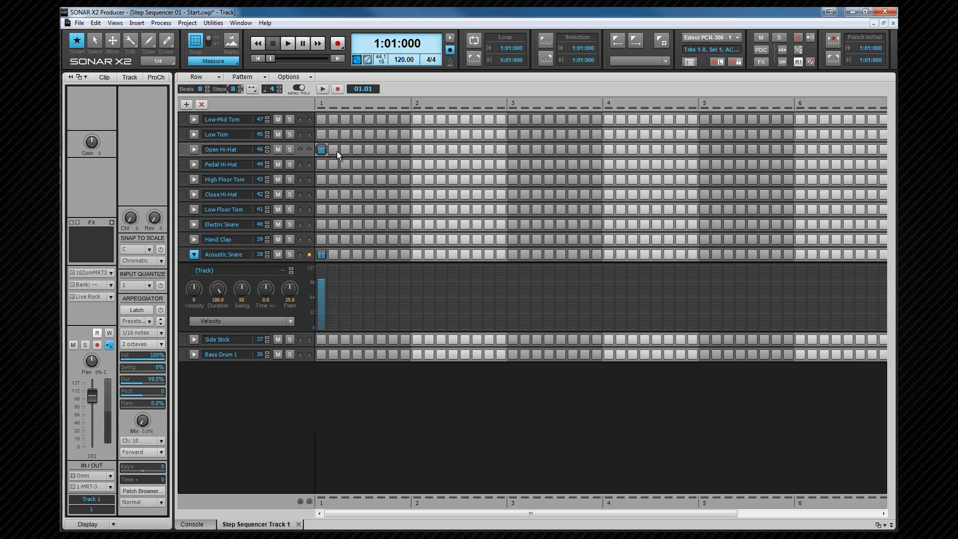
left_click(371, 151)
left_click(418, 150)
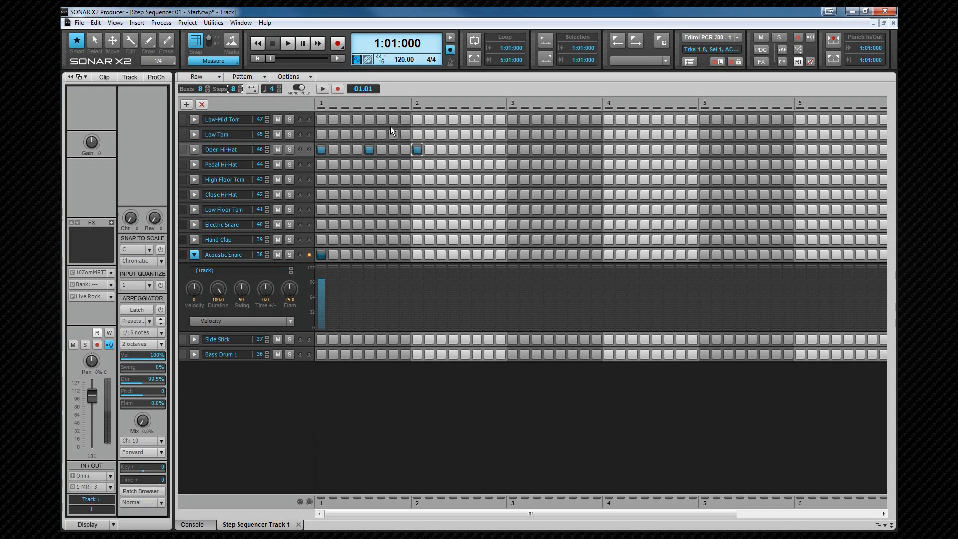
Clear the pattern and step-record a short groove on the Close Hi-Hat, Acoustic Snare and Bass Drum 1 rows
left_click(362, 123)
left_click(263, 114)
left_click(337, 90)
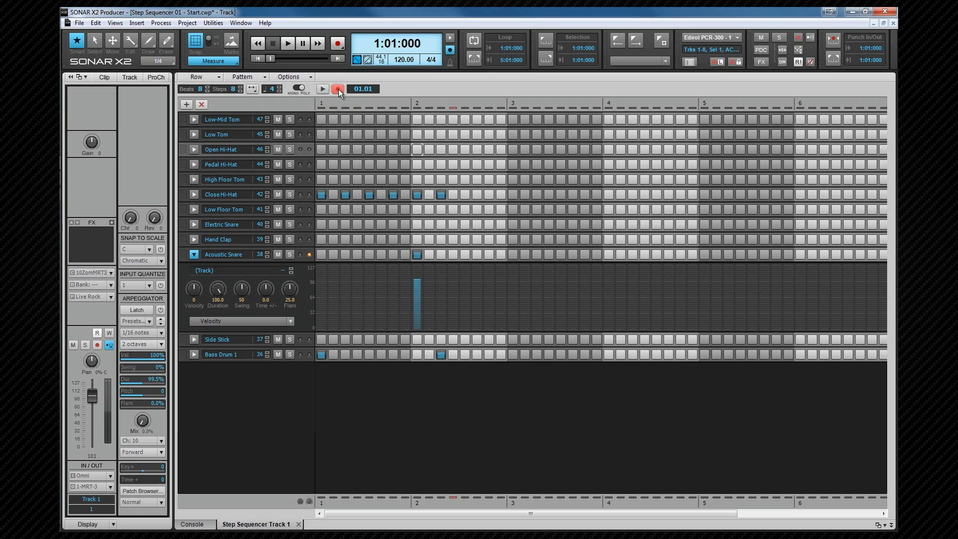
left_click(342, 88)
Clear the step-recorded pattern and collapse the Inspector to widen the step grid
left_click(266, 77)
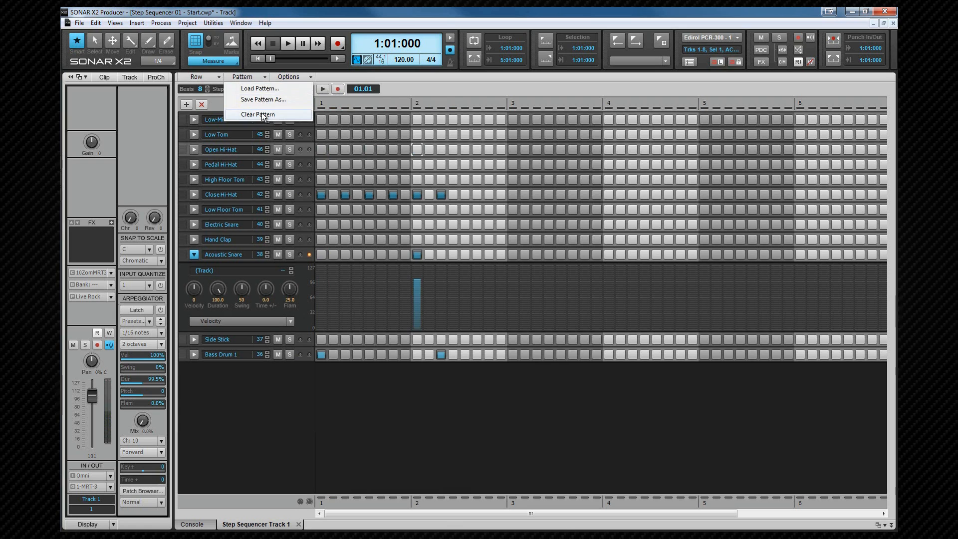
left_click(263, 116)
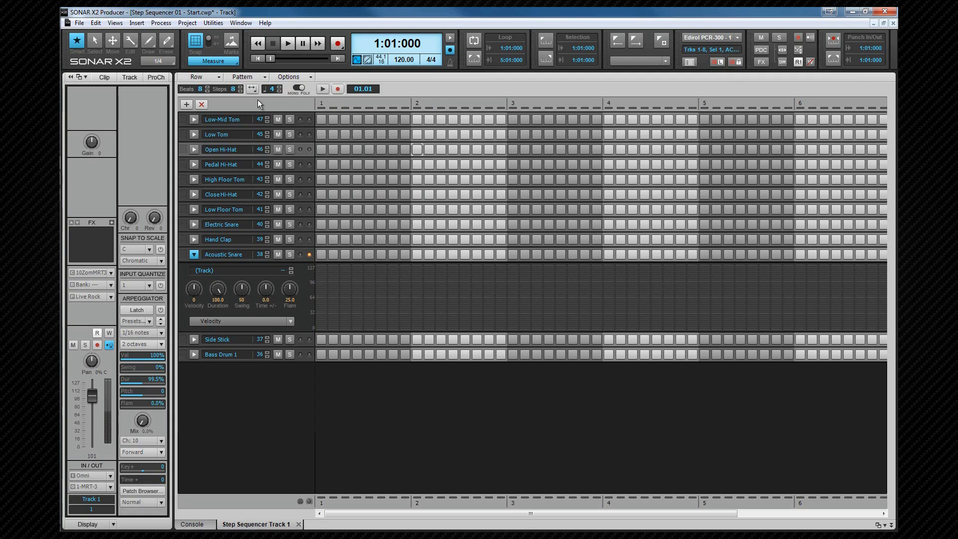
key("i")
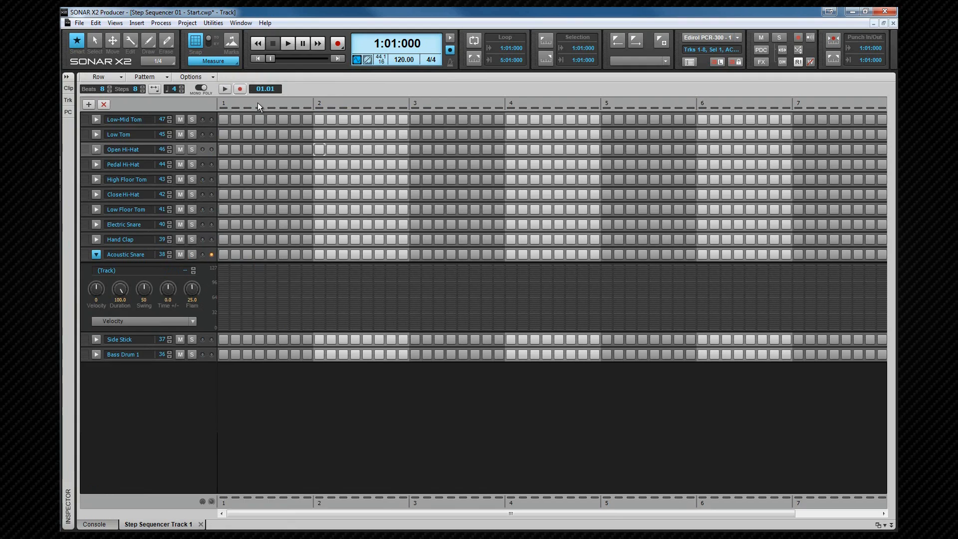
Fill every 4th step of the Close Hi-Hat row across the pattern
right_click(87, 195)
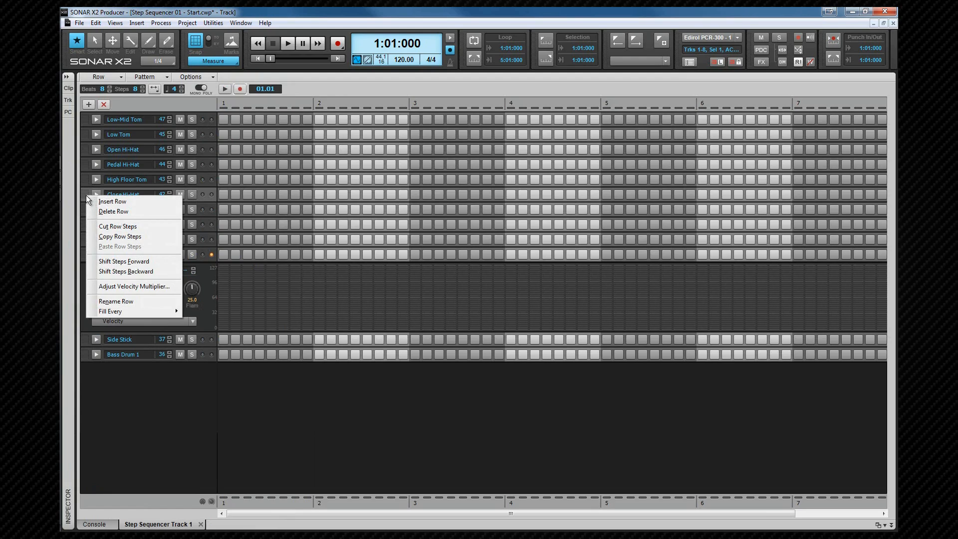
mouse_move(121, 309)
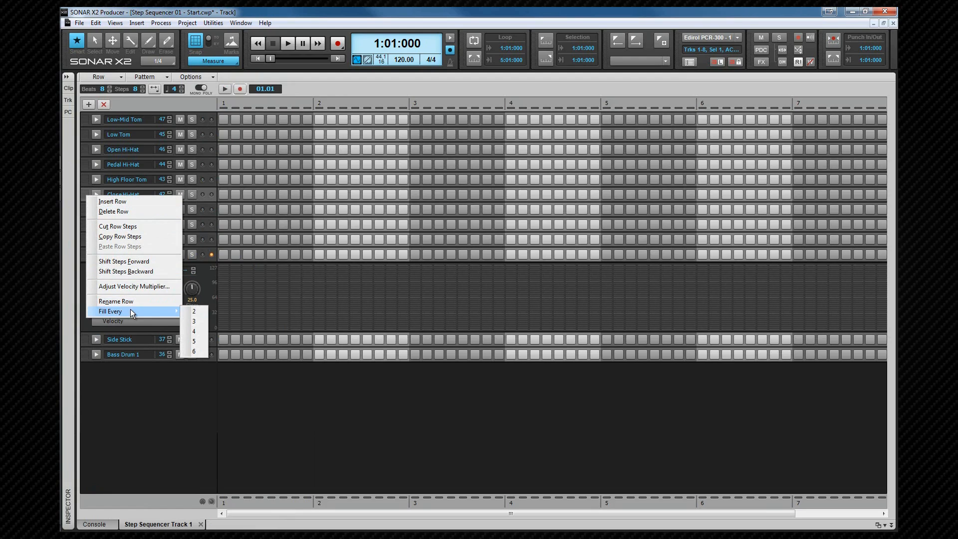
left_click(194, 331)
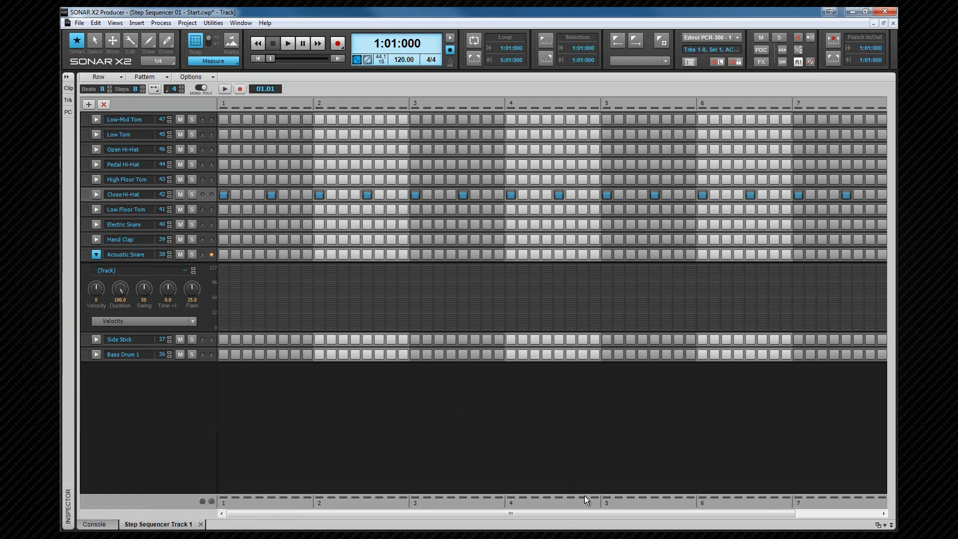
left_click_drag(590, 513, 674, 514)
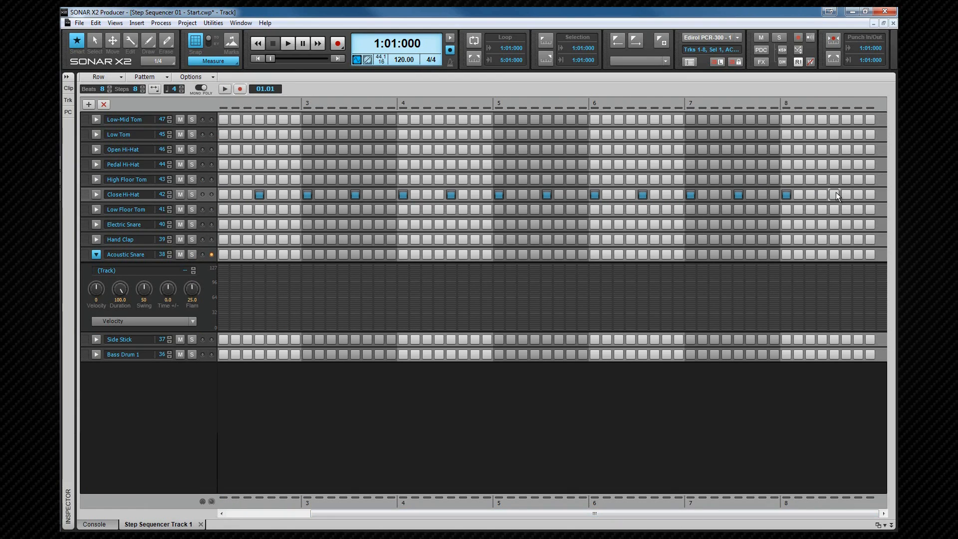
Place an Open Hi-Hat hit on step 5 of beat 8 and audition the pattern
left_click(834, 149)
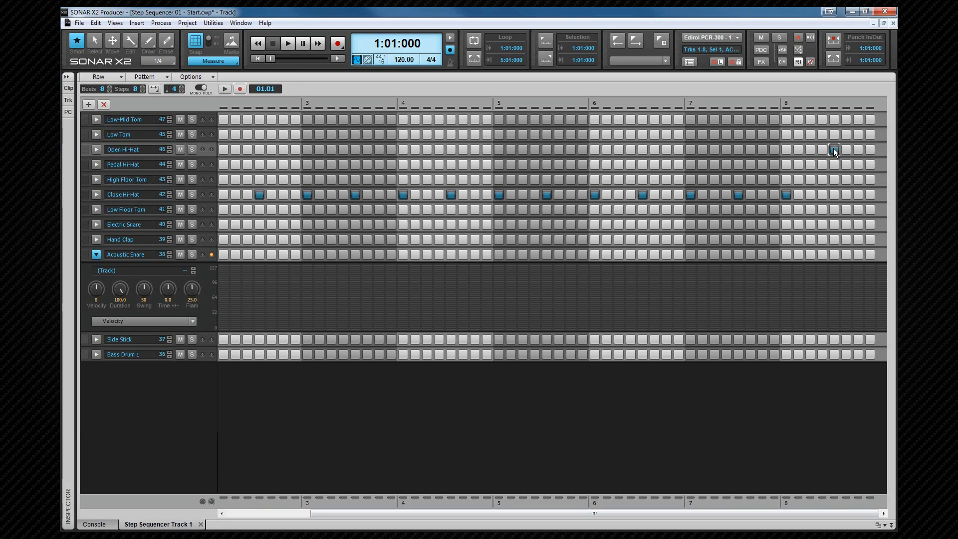
left_click(226, 88)
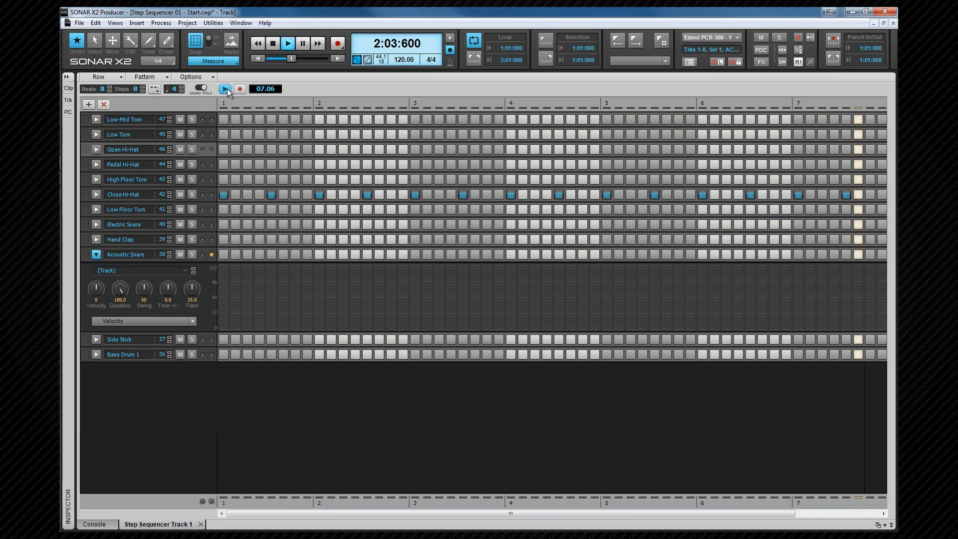
left_click(225, 88)
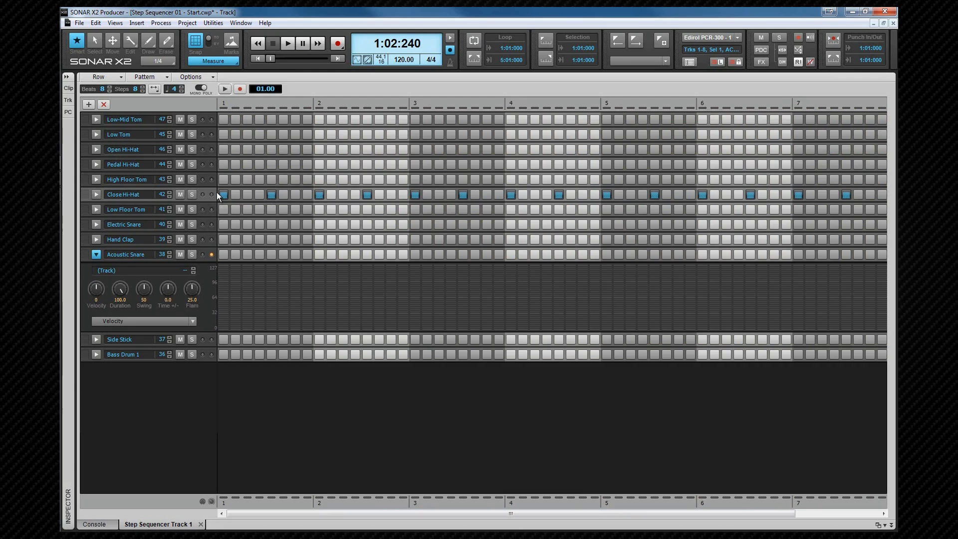
Place Bass Drum 1 hits on step 1 of beats 1 and 5 and on step 5 of beats 2, 3, 6 and 7
left_click(222, 354)
left_click(367, 355)
left_click(463, 354)
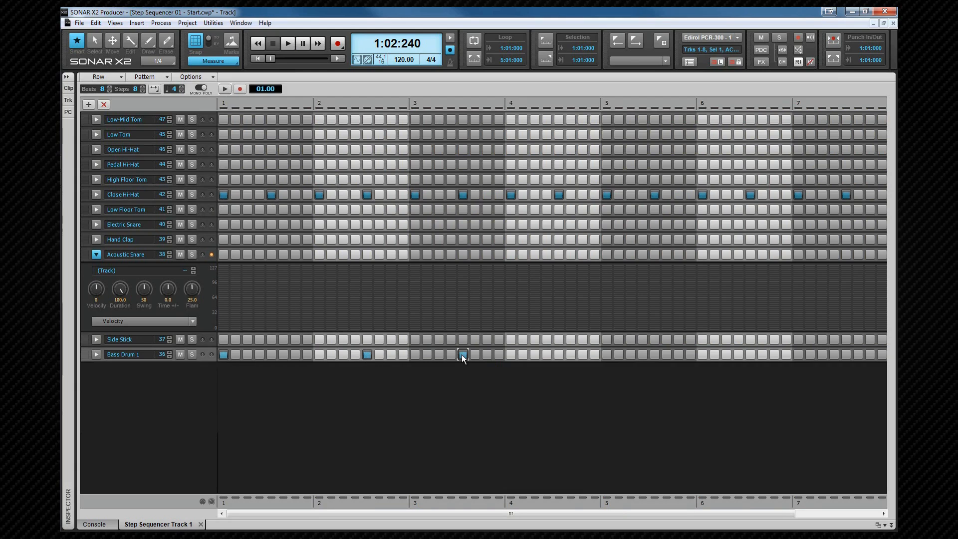
left_click(608, 354)
left_click(751, 355)
left_click(847, 354)
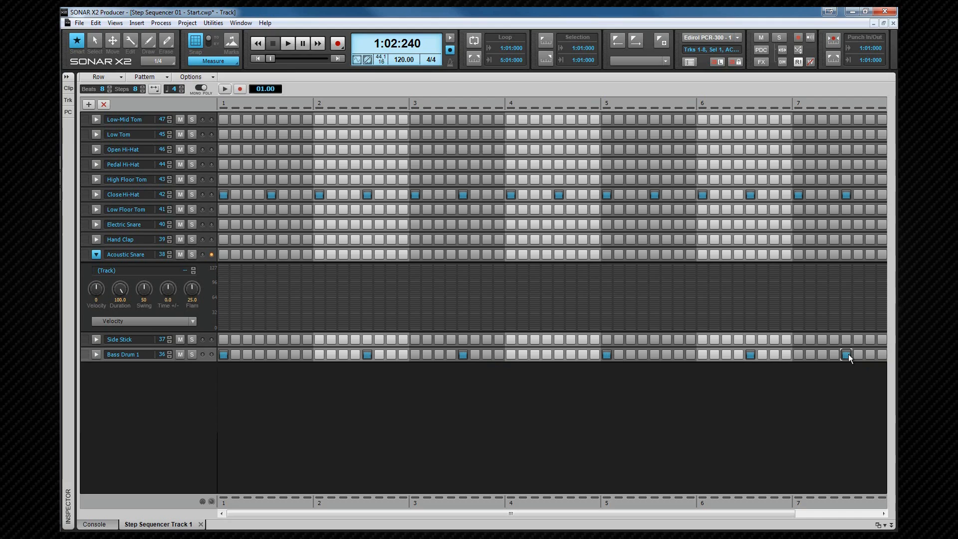
Place Acoustic Snare hits on step 1 of beats 2, 4, 6 and 8
left_click(320, 254)
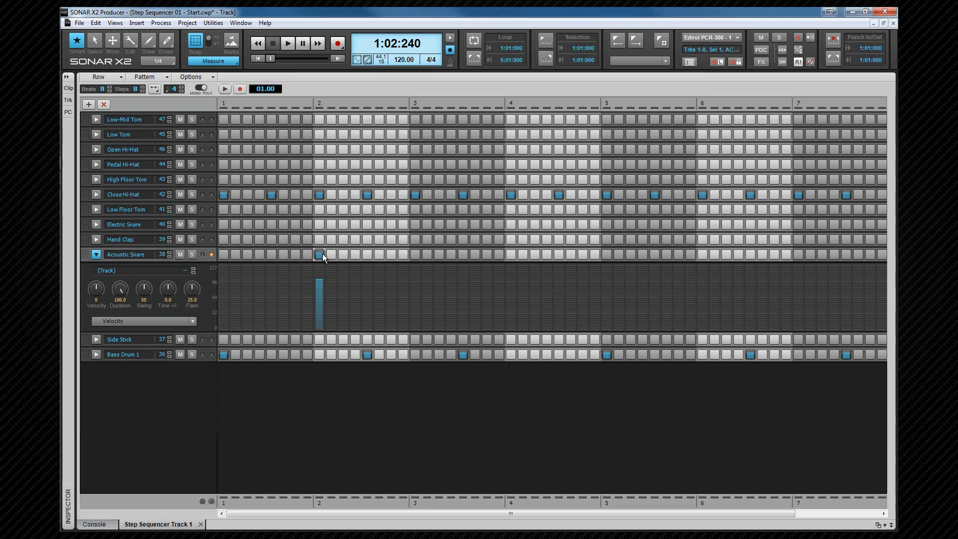
left_click(511, 254)
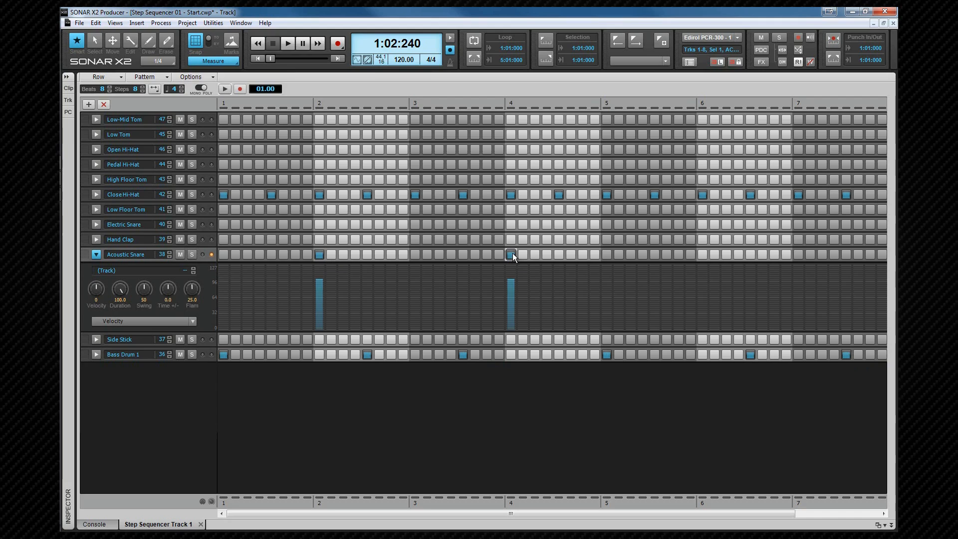
left_click(702, 254)
scroll(807, 512, "right", 3)
scroll(807, 507, "right", 2)
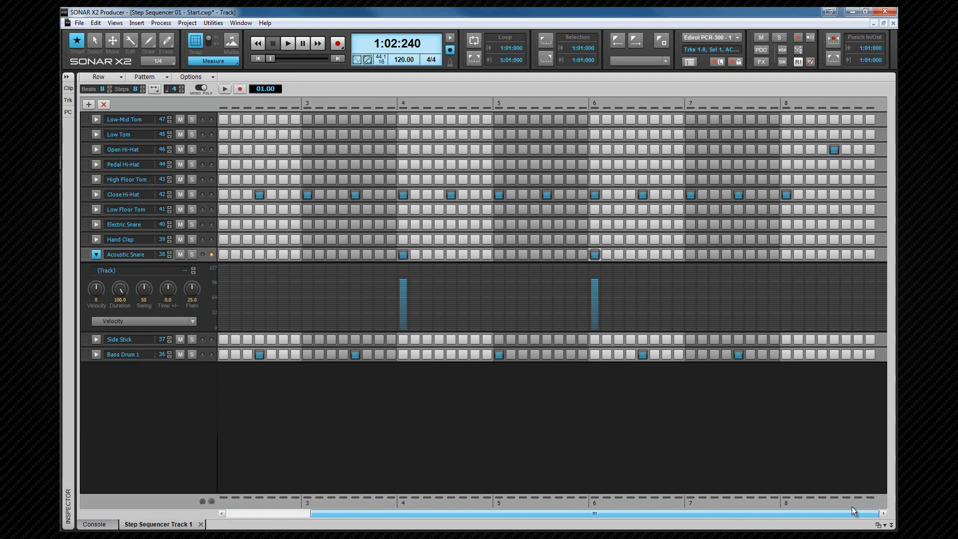
left_click(786, 251)
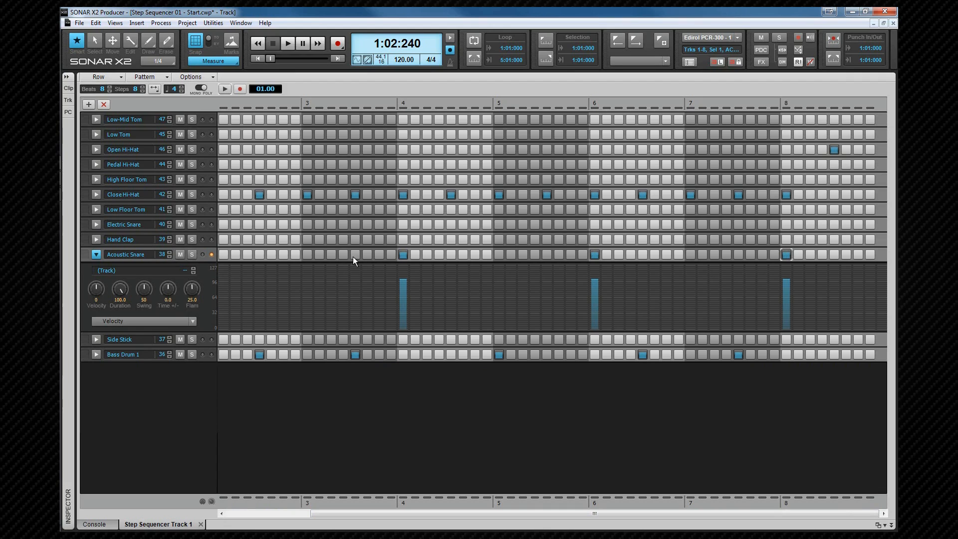
Add Acoustic Snare hits on steps 1 and 3 of beats 3 and 7, and play the pattern back
left_click(308, 255)
left_click(332, 254)
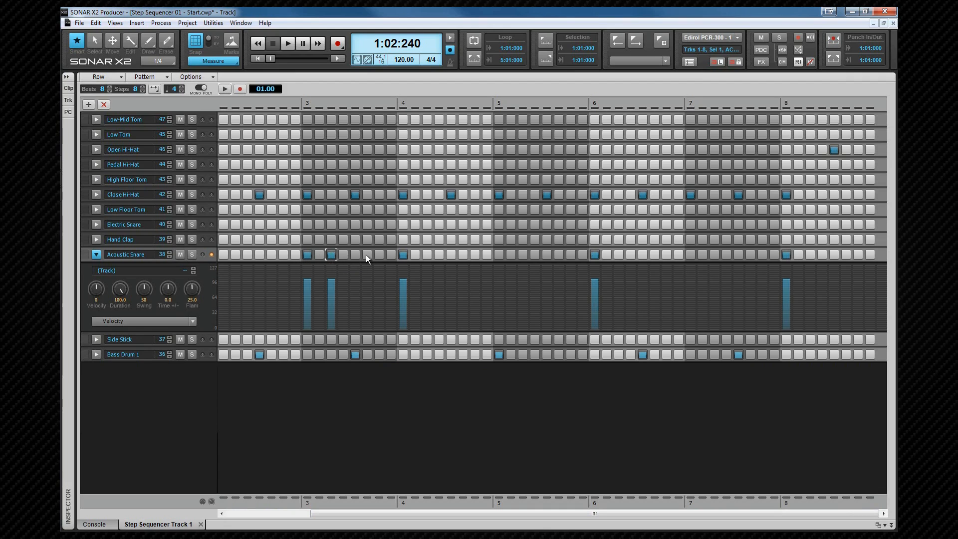
left_click(689, 253)
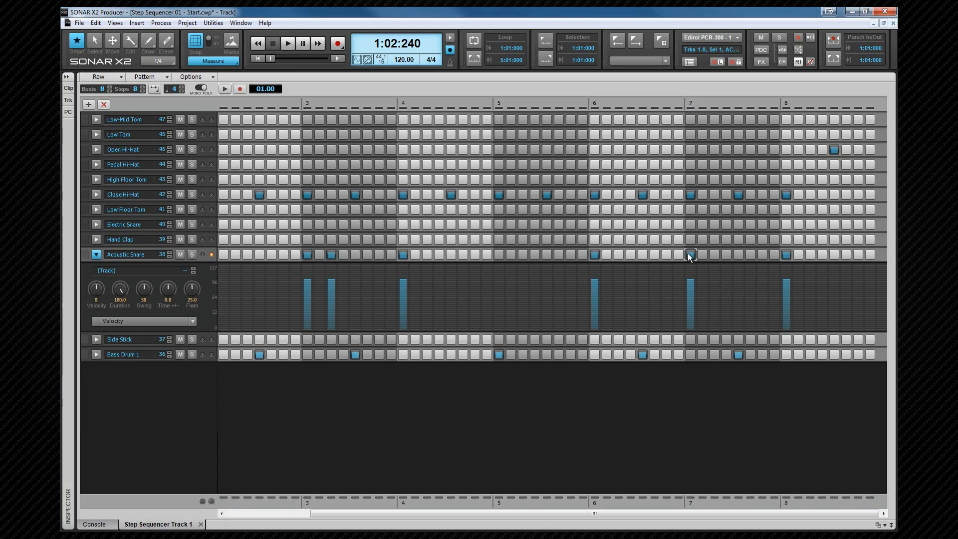
left_click(714, 254)
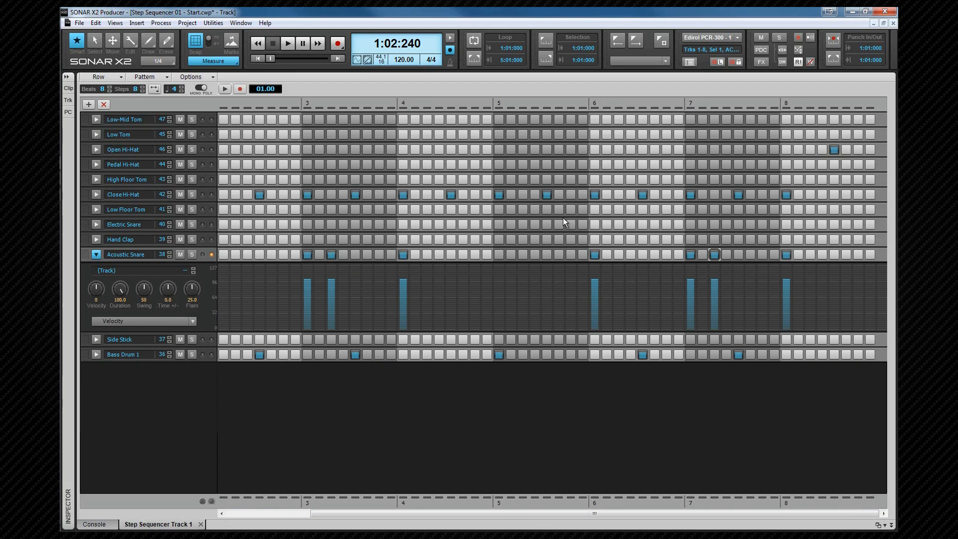
left_click(224, 89)
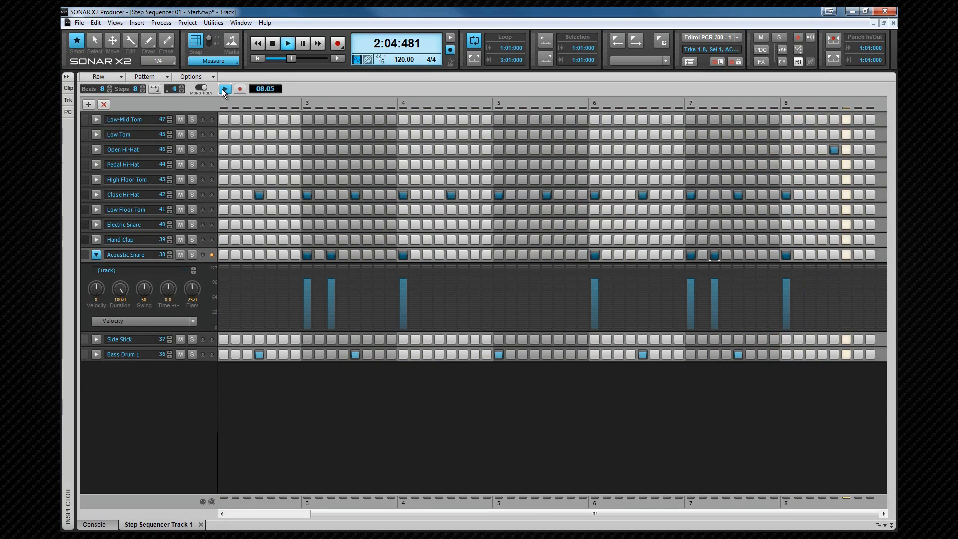
left_click(224, 88)
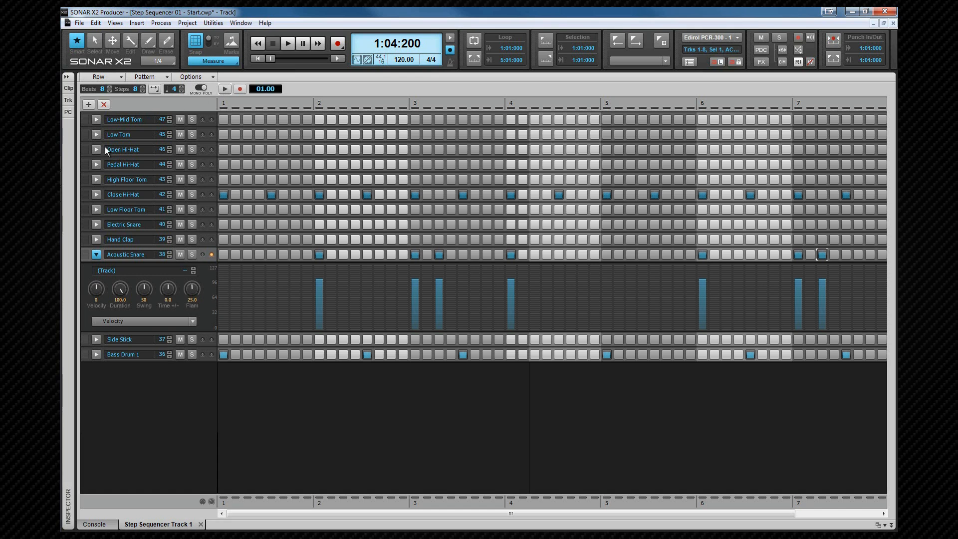
Expand the Close Hi-Hat row's controls and set its time offset to -14.1 while the pattern plays
left_click(96, 194)
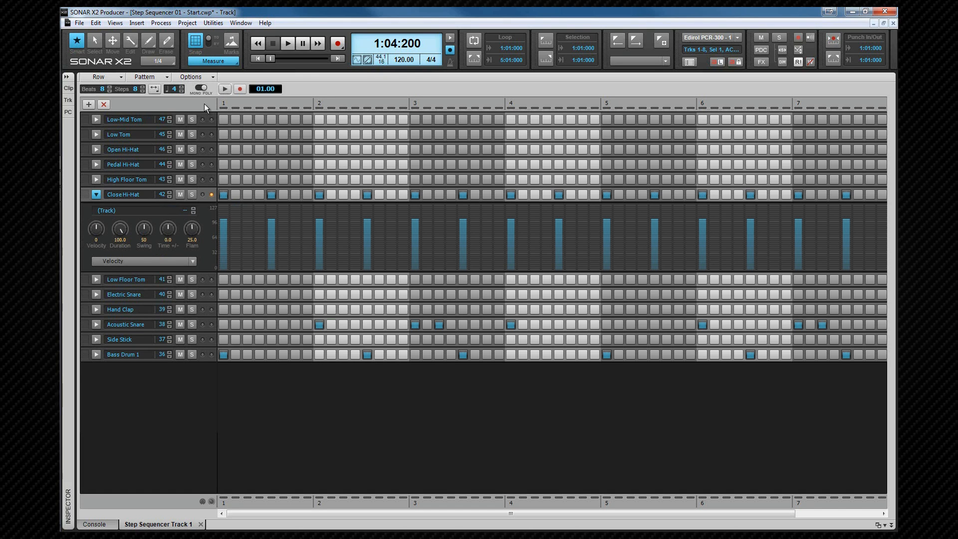
left_click(225, 88)
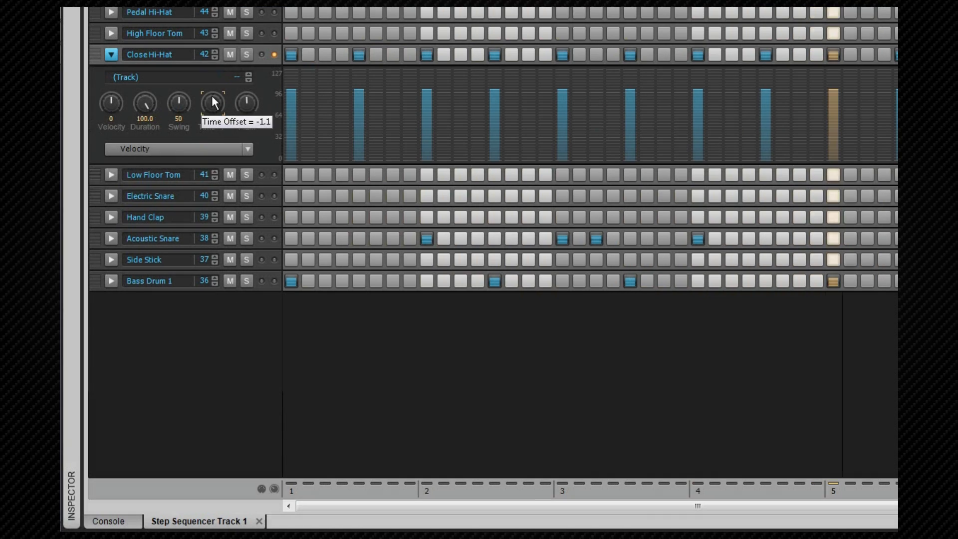
left_click_drag(168, 223, 168, 226)
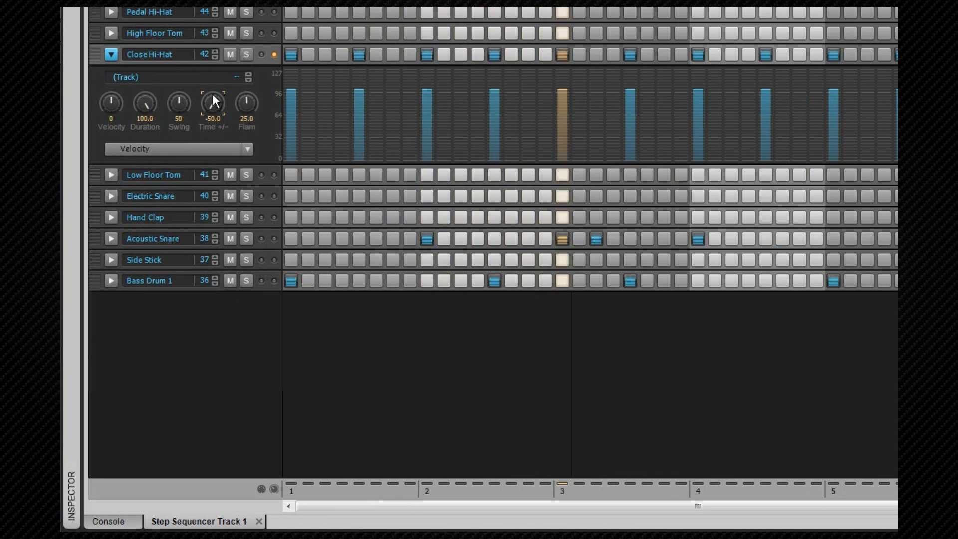
left_click_drag(213, 106, 211, 100)
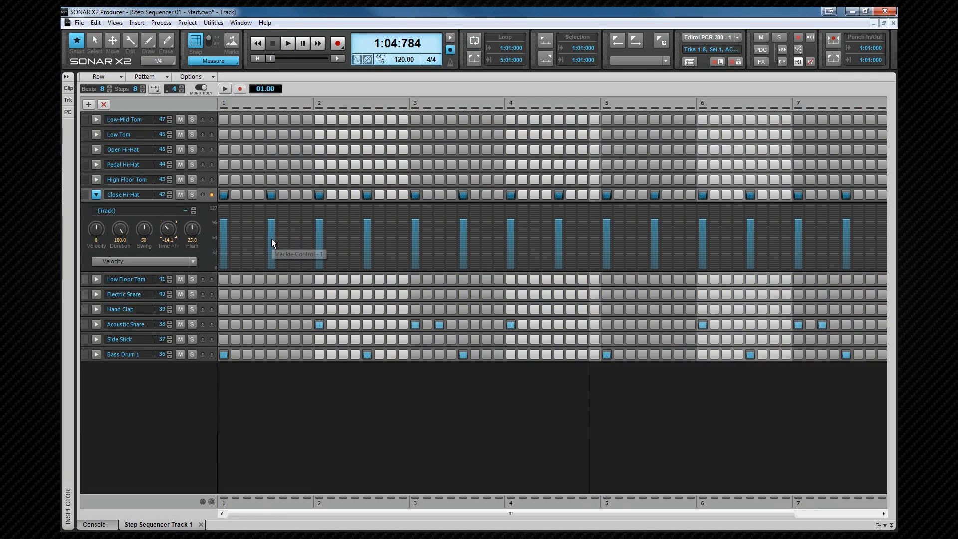
Lower the velocities of the Close Hi-Hat's step 5 hits to about half and slightly reduce several of its step 1 hits
left_click_drag(272, 239, 756, 238)
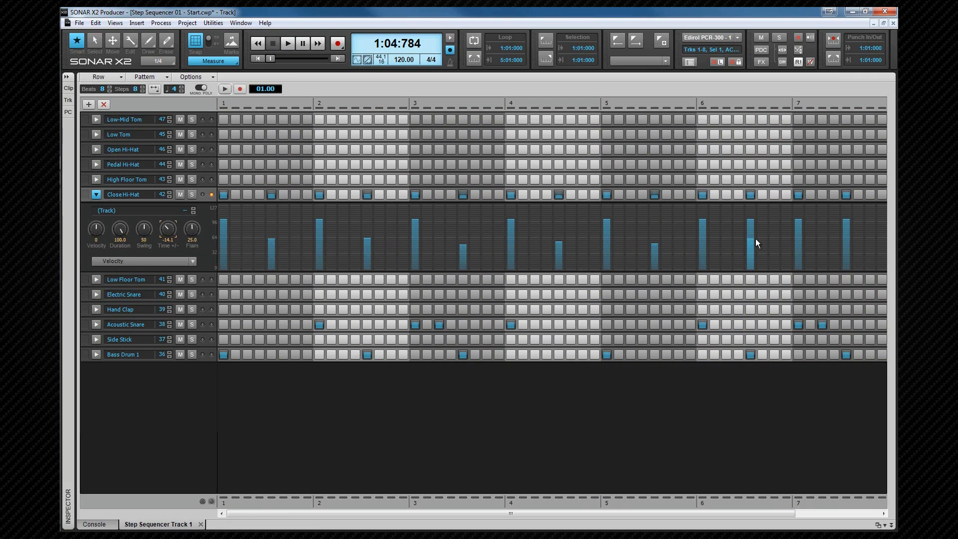
mouse_move(850, 248)
left_mouse_down()
mouse_move(807, 229)
mouse_move(415, 228)
left_mouse_up()
left_click_drag(595, 515, 723, 513)
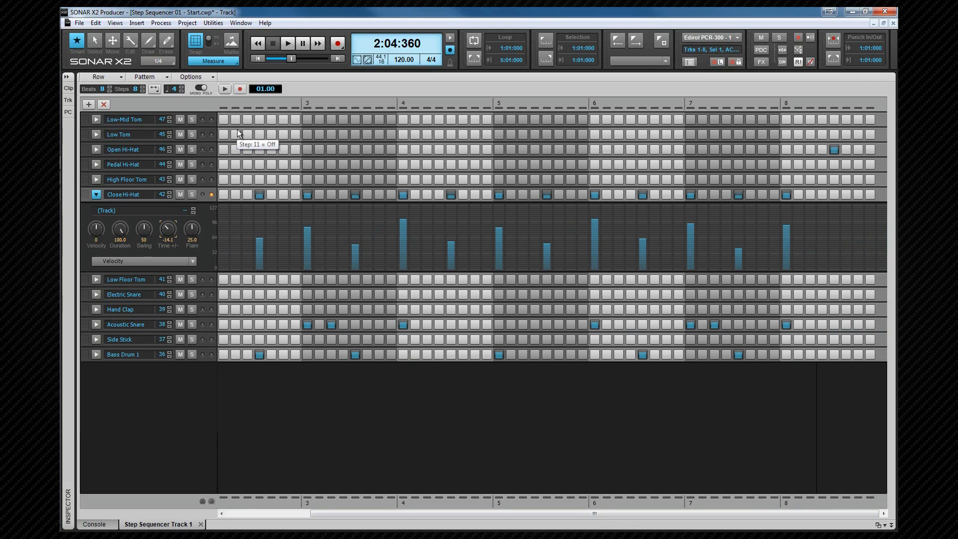
Add Close Hi-Hat hits on steps 3 and 7 of beat 7 and step 3 of beat 8, and vary the velocities across both beats
left_click(763, 194)
left_click(810, 194)
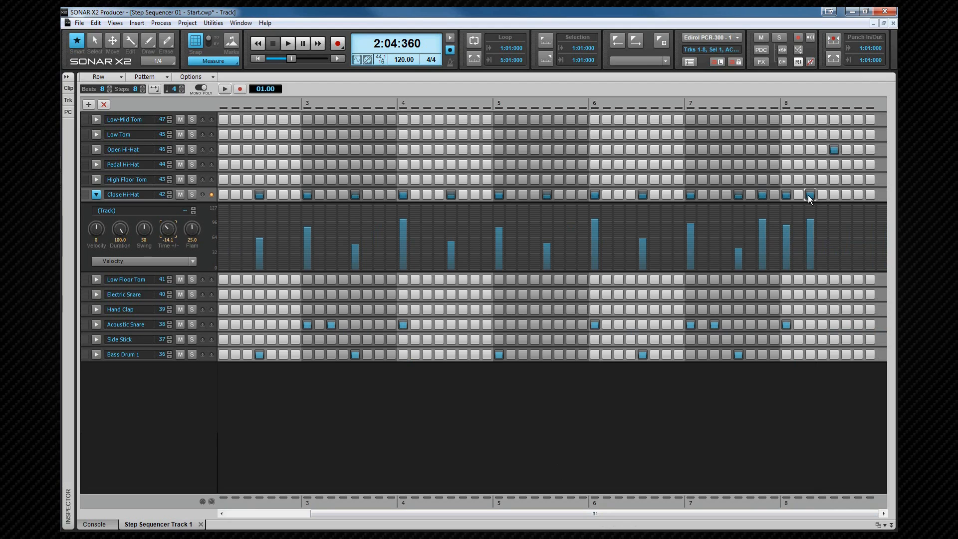
left_click(715, 194)
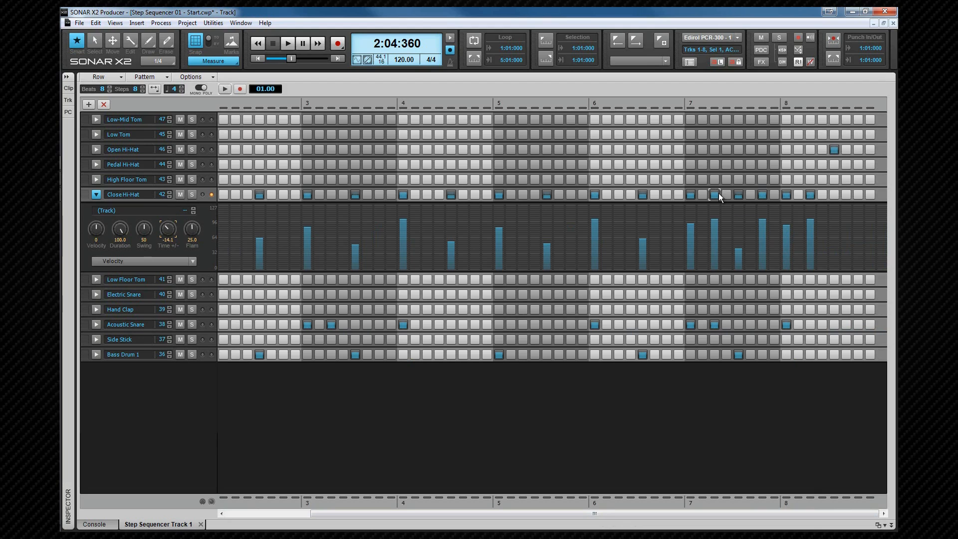
left_click_drag(719, 235, 717, 246)
left_click_drag(784, 249, 706, 221)
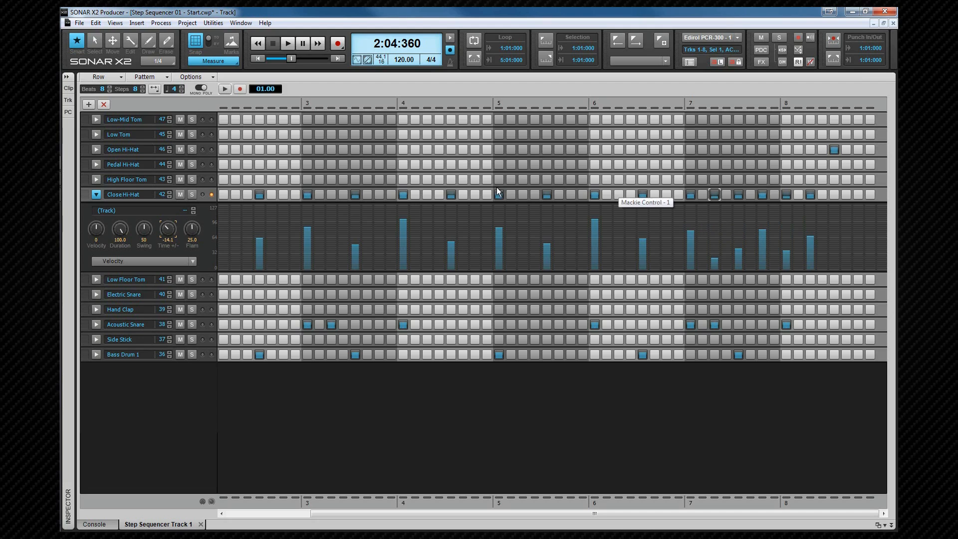
Lower the Step Play Probability of the Close Hi-Hat hits on steps 3 and 7 of beat 7 and step 3 of beat 8 to about a third
left_click(194, 261)
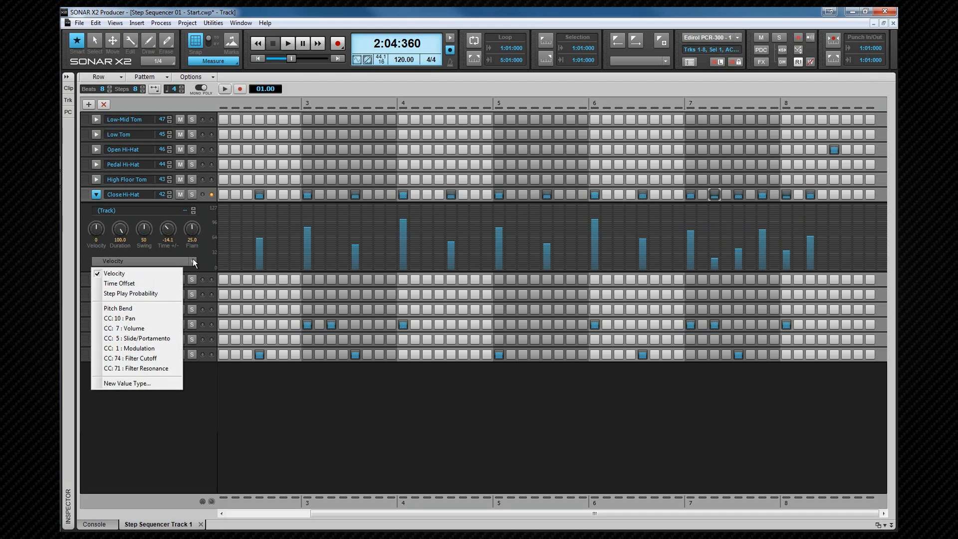
left_click(161, 293)
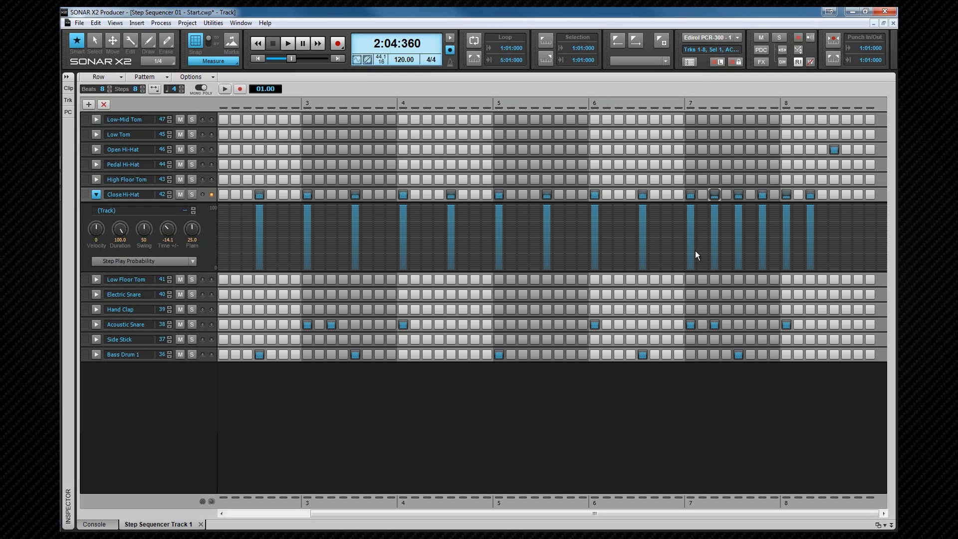
left_click(715, 247)
left_click(761, 253)
left_click(812, 248)
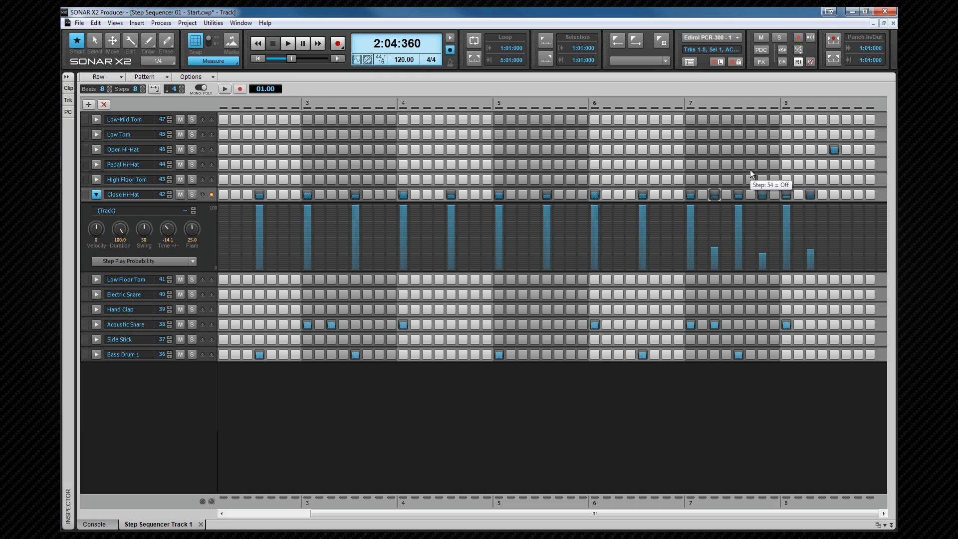
Give positive Time Offsets to the Close Hi-Hat hits on step 1 of beats 4 and 8 and step 5 of beats 3 and 7
left_click(165, 261)
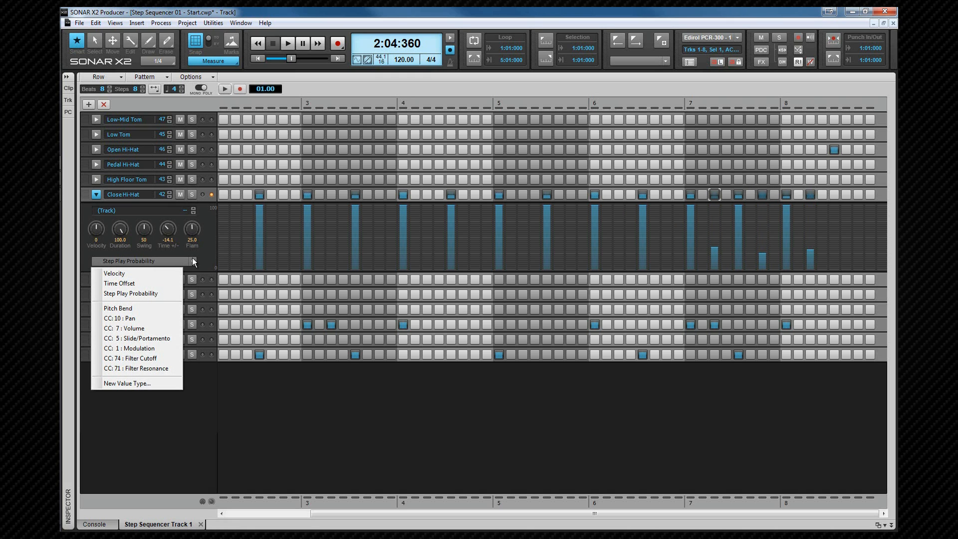
left_click(166, 283)
left_click(787, 210)
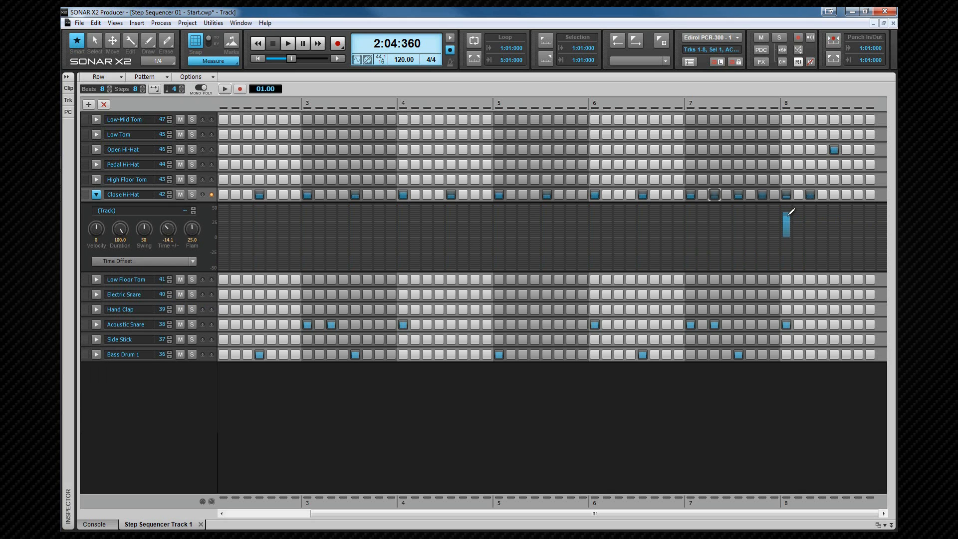
left_click(404, 228)
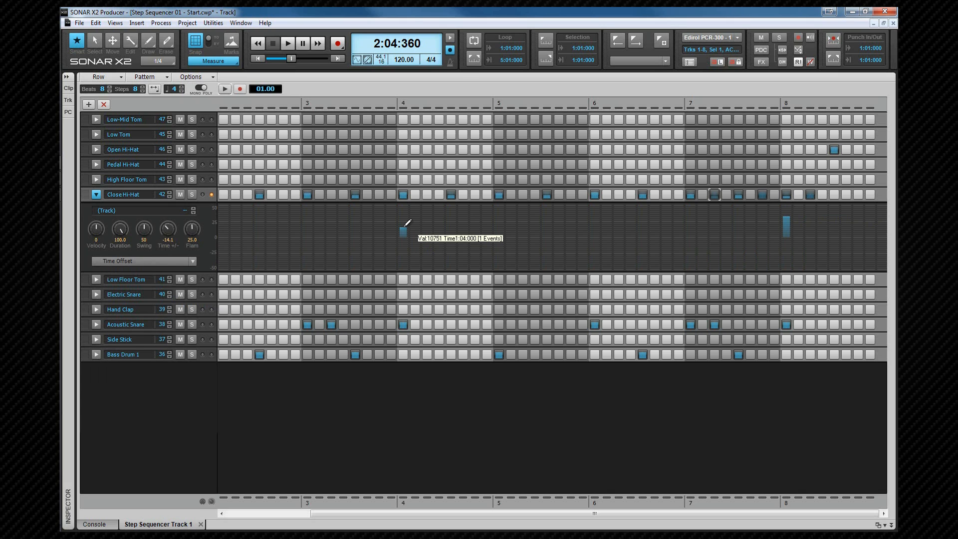
left_click(356, 230)
left_click(739, 230)
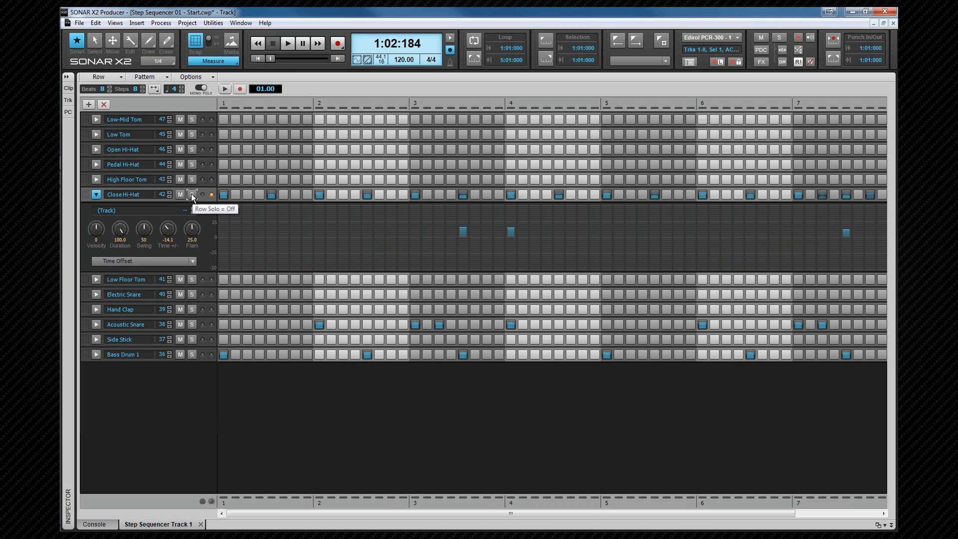
Solo the Close Hi-Hat row and play it back
left_click(192, 194)
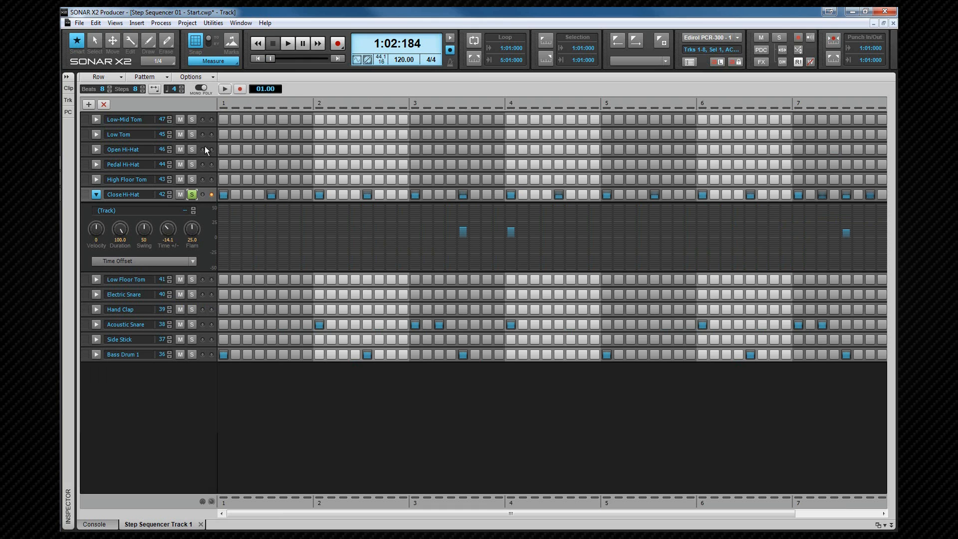
left_click(225, 90)
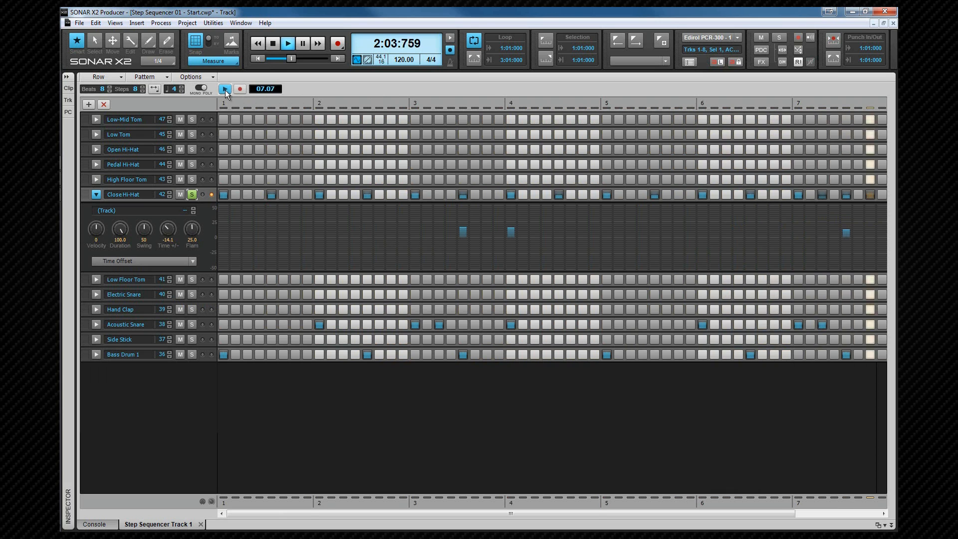
left_click(225, 89)
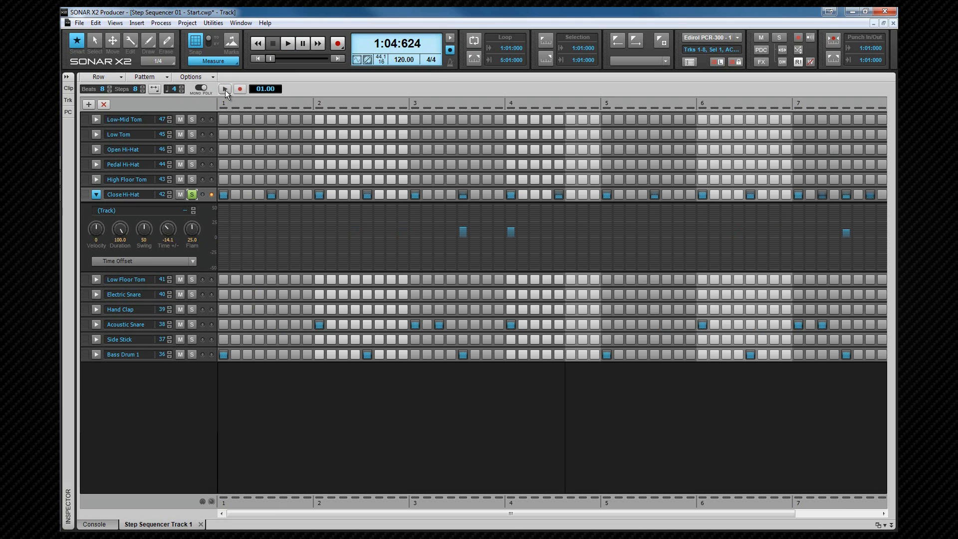
Add a Bass Drum 1 hit on step 1 of beat 7 and lower its Step Play Probability to about half
left_click(798, 355)
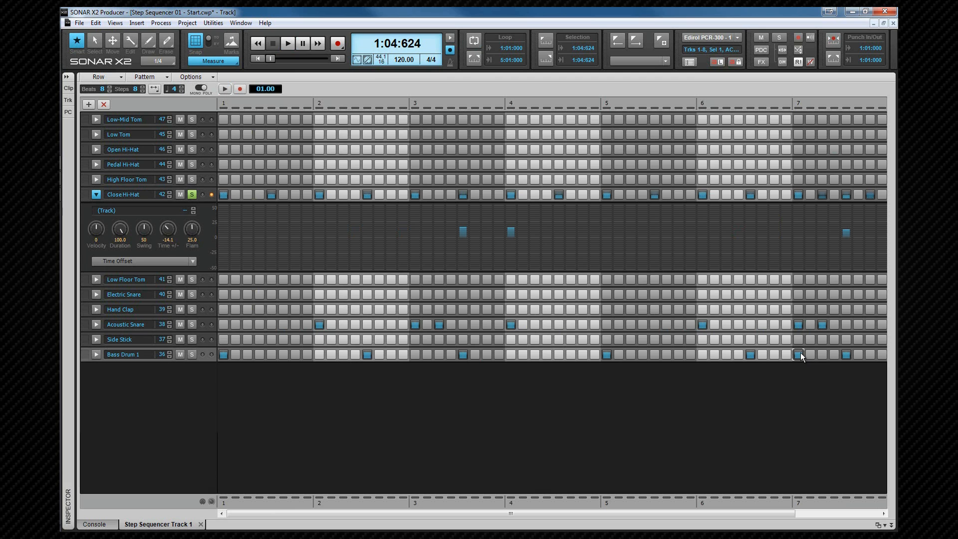
left_click(96, 355)
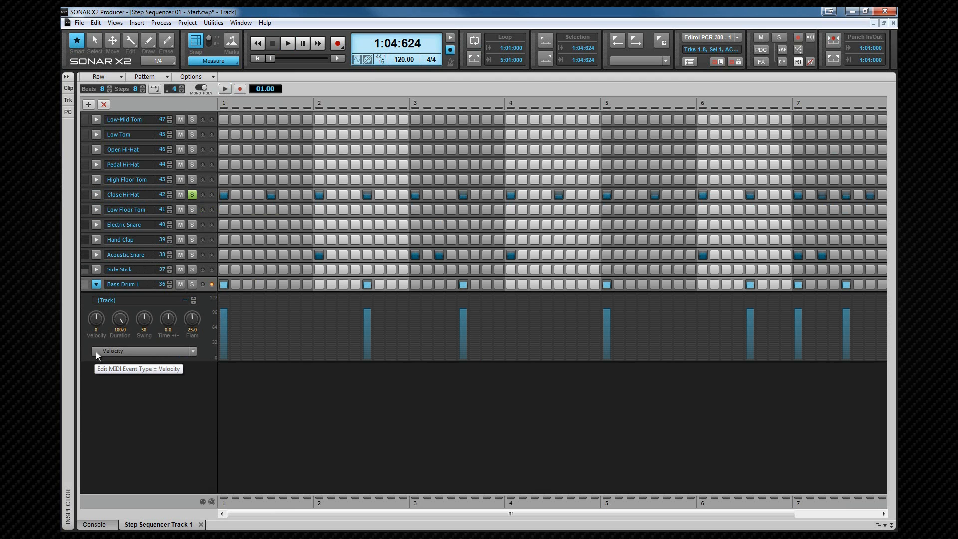
left_click(192, 351)
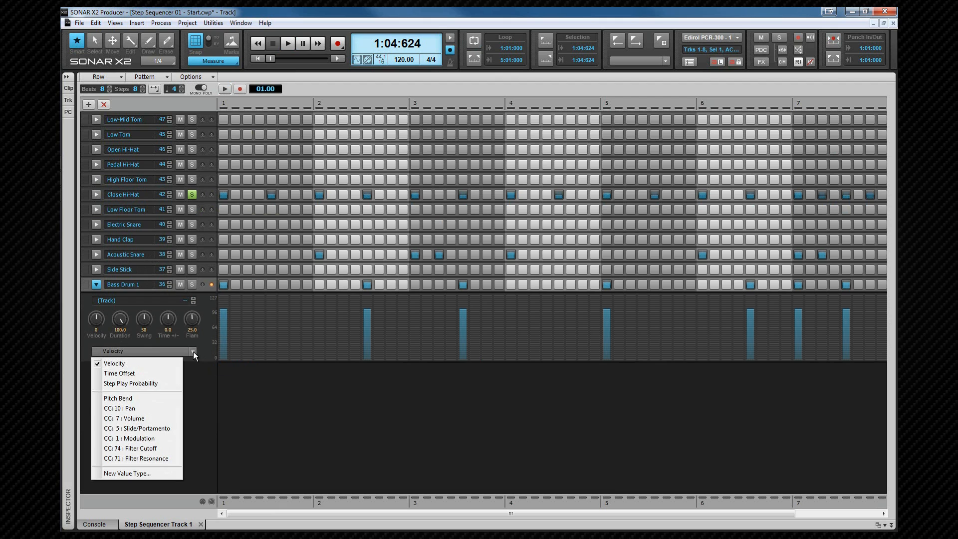
left_click(158, 383)
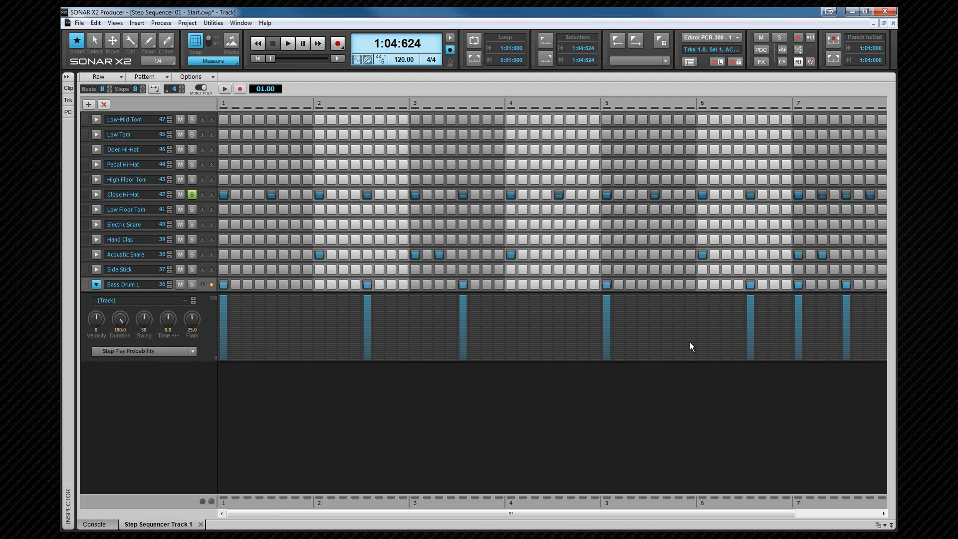
left_click(801, 327)
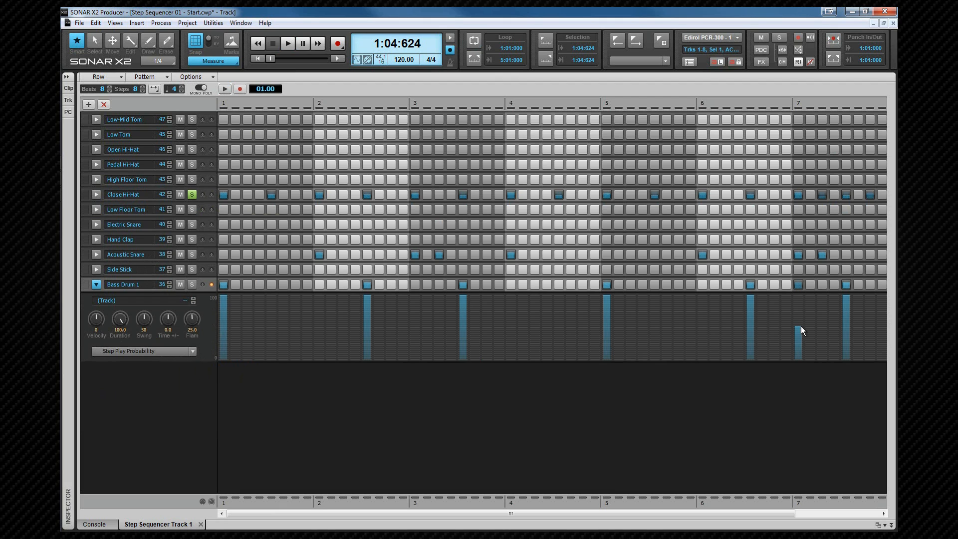
Unsolo the Close Hi-Hat row and play back the full drum pattern
left_click(192, 194)
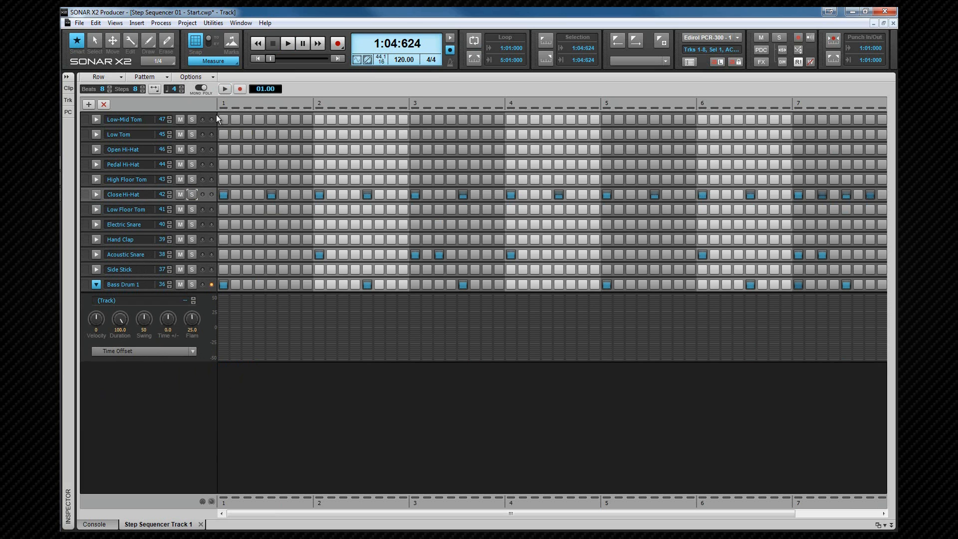
left_click(227, 89)
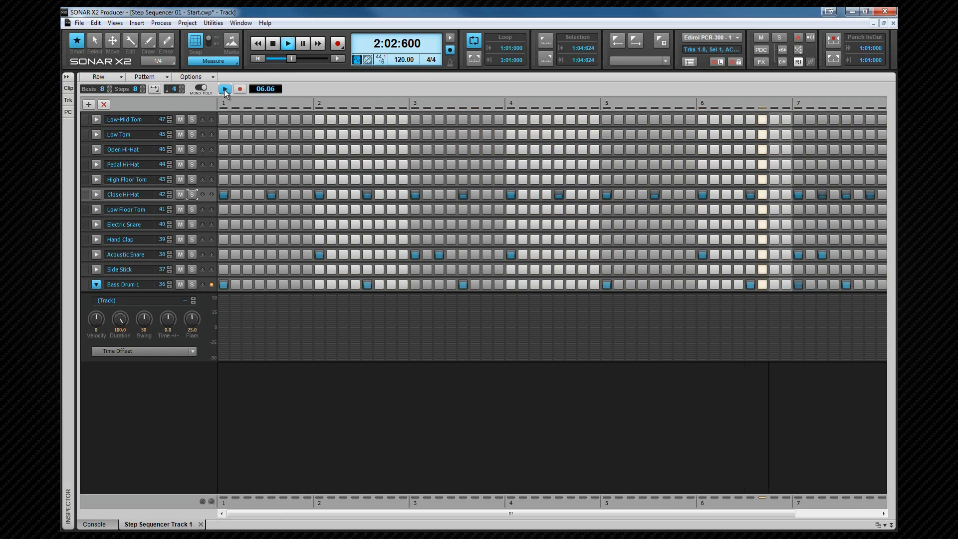
left_click(224, 89)
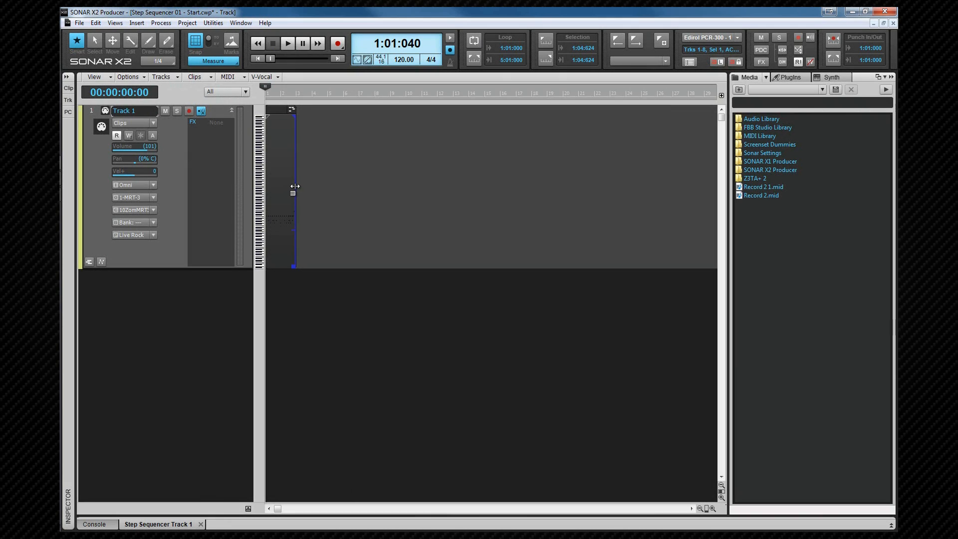
Extend the Step Sequencer clip on Track 1 to the end of measure 14 and bounce it to a MIDI clip
left_click_drag(295, 186, 482, 186)
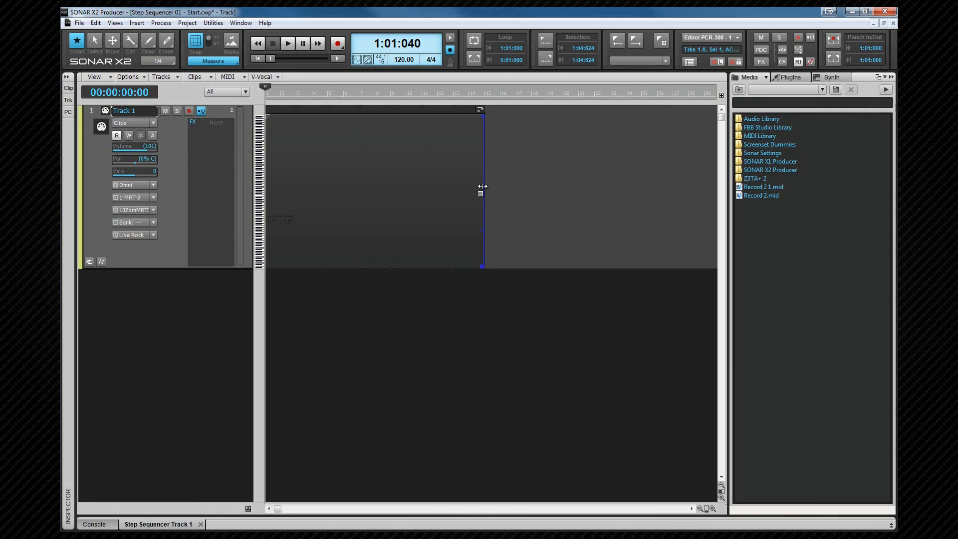
right_click(402, 191)
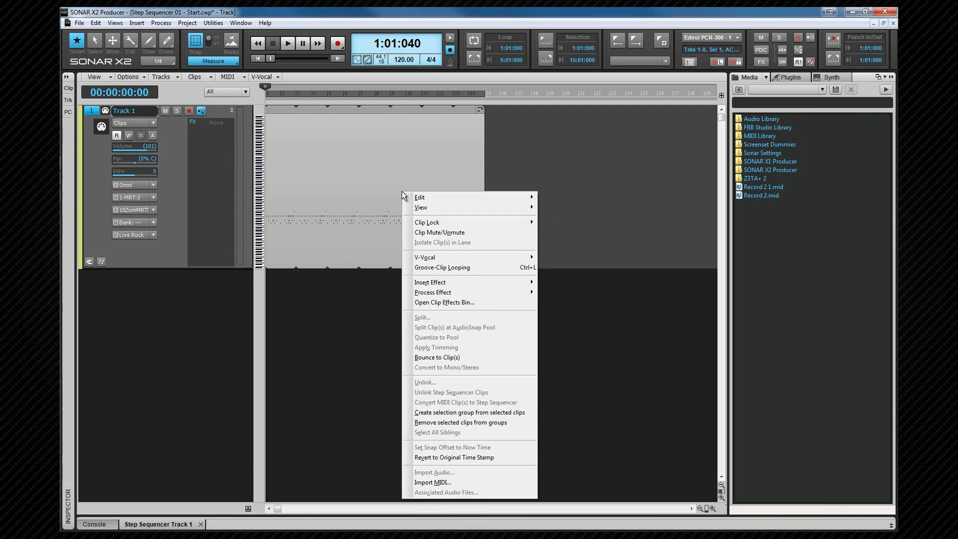
left_click(437, 357)
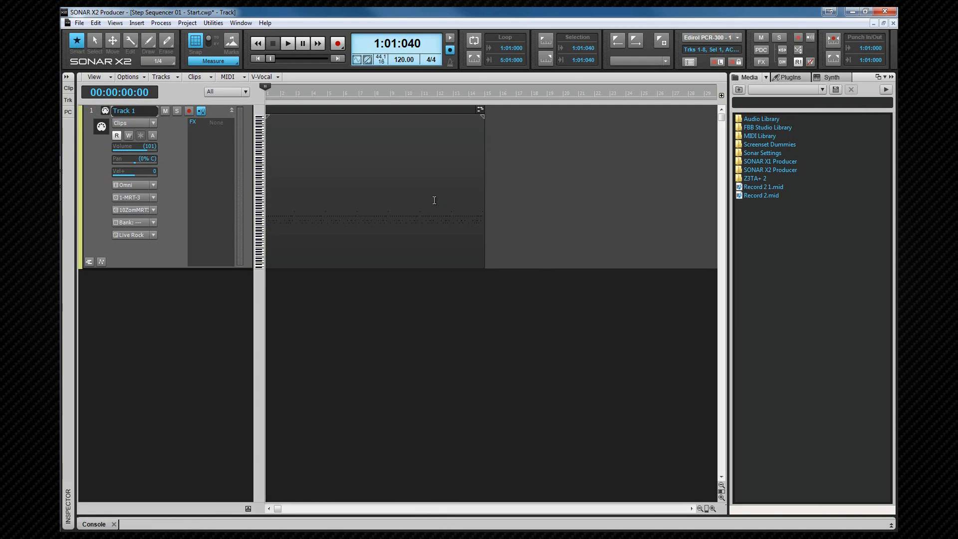
Check the bounced clip in the Piano Roll and convert it to a Step Sequencer clip at 1/16 resolution, preserving original timing
double_click(434, 201)
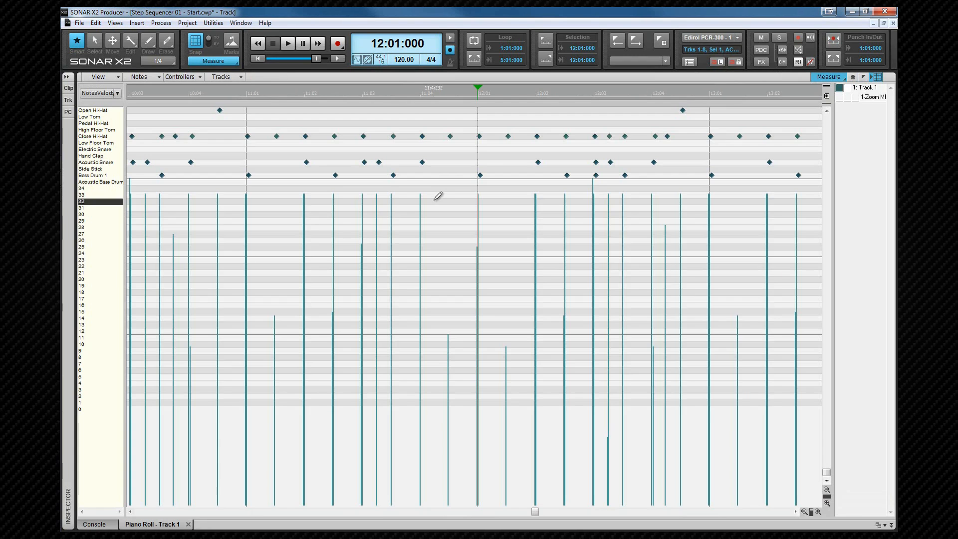
key("d")
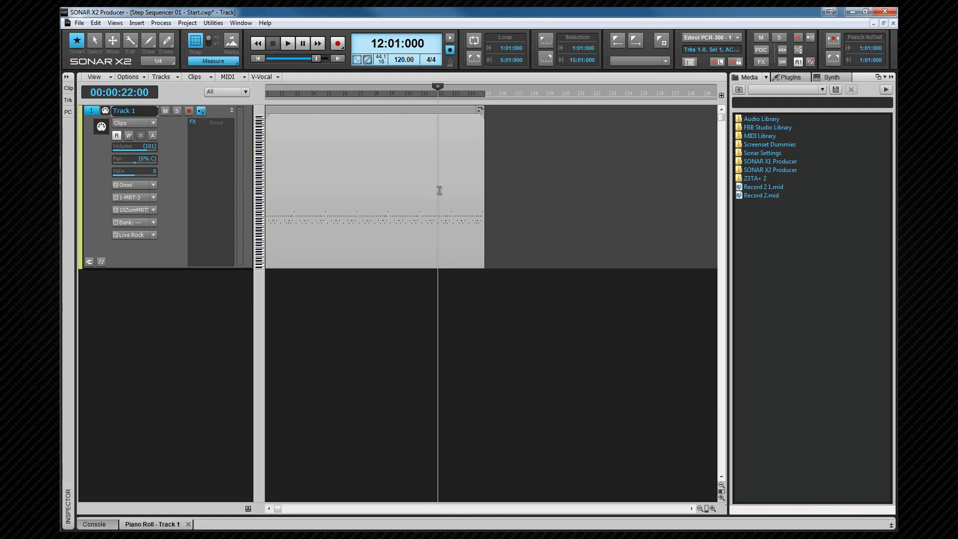
right_click(440, 194)
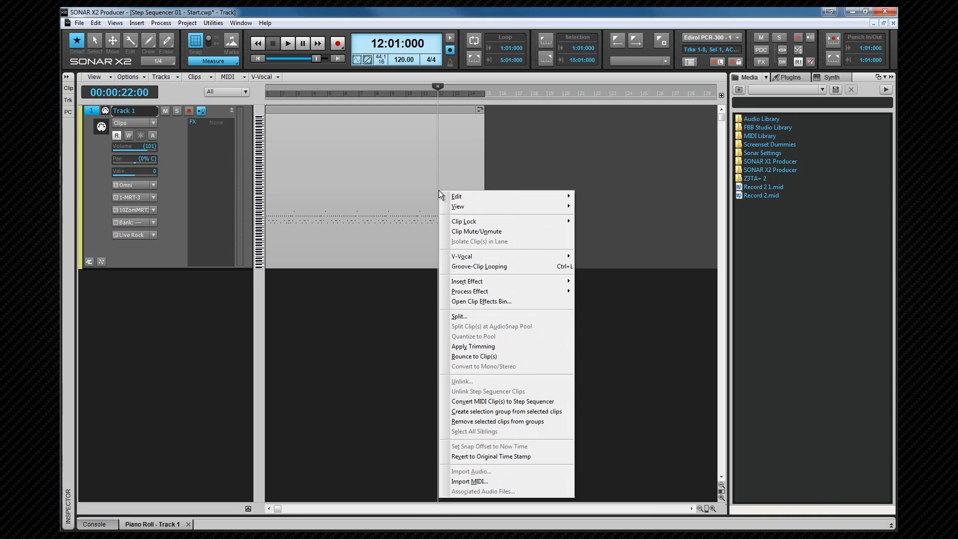
left_click(484, 400)
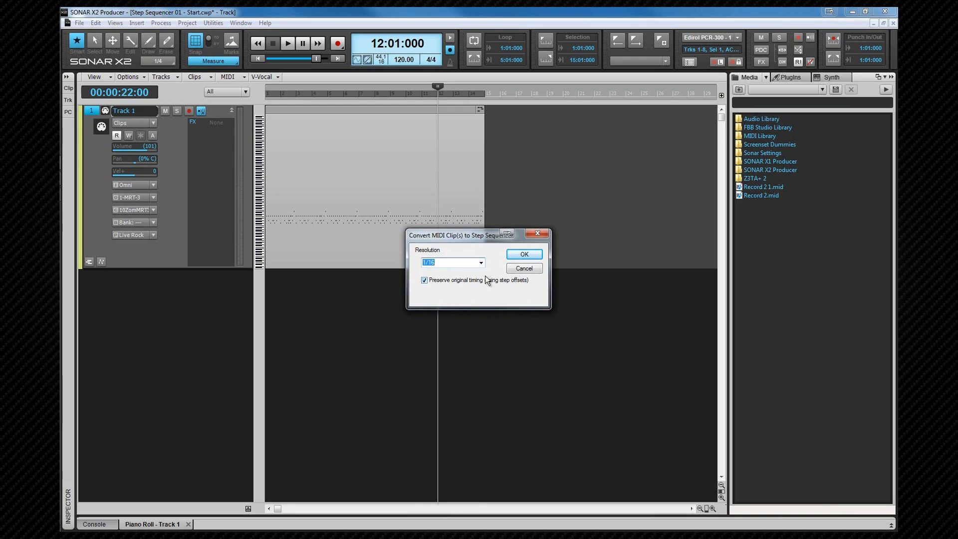
left_click(513, 252)
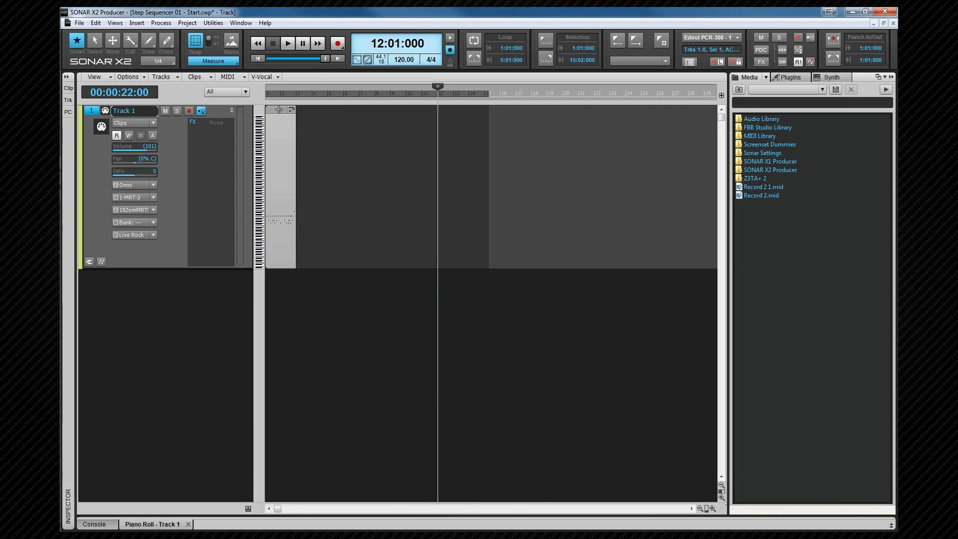
Copy the two-measure Step Sequencer clip as a linked clip to measure 3, and unlink the copy
left_click_drag(279, 110, 305, 110)
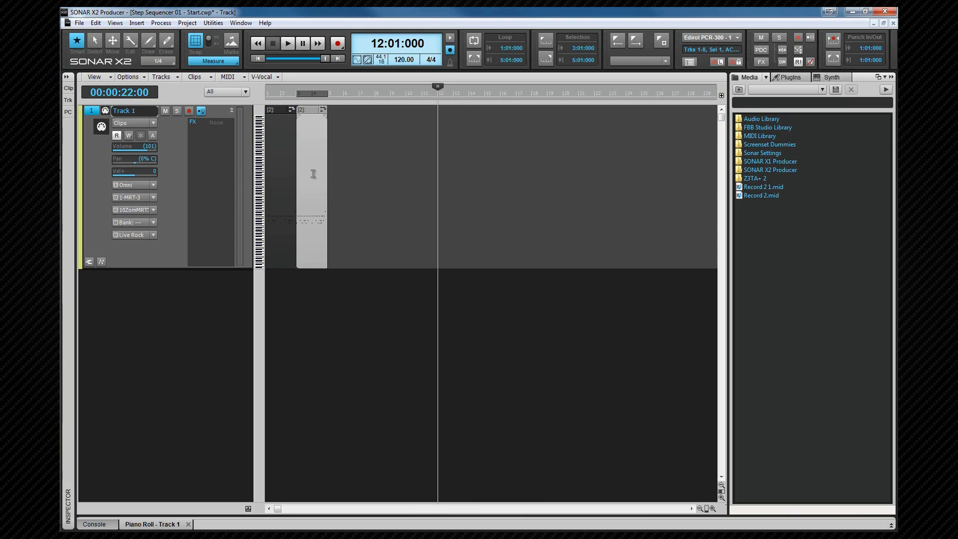
right_click(313, 174)
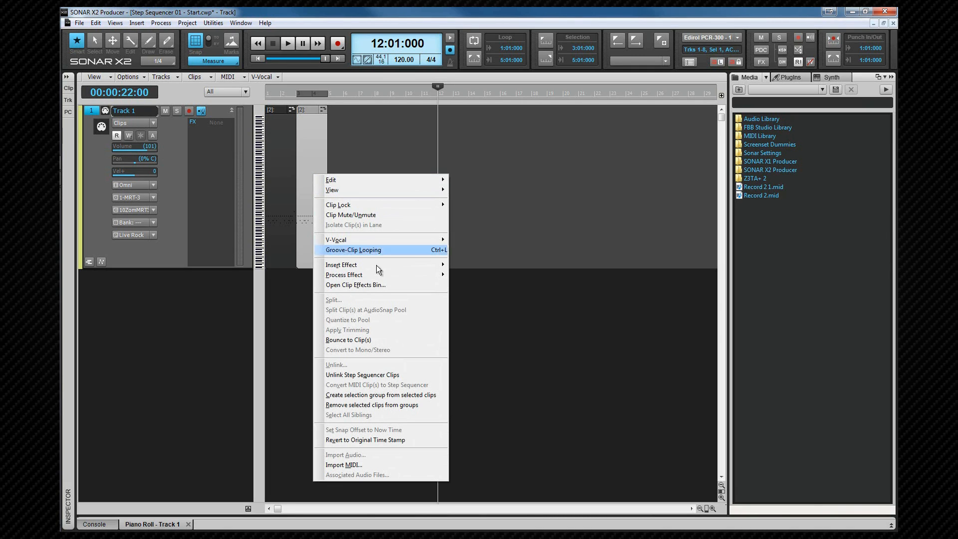
left_click(374, 374)
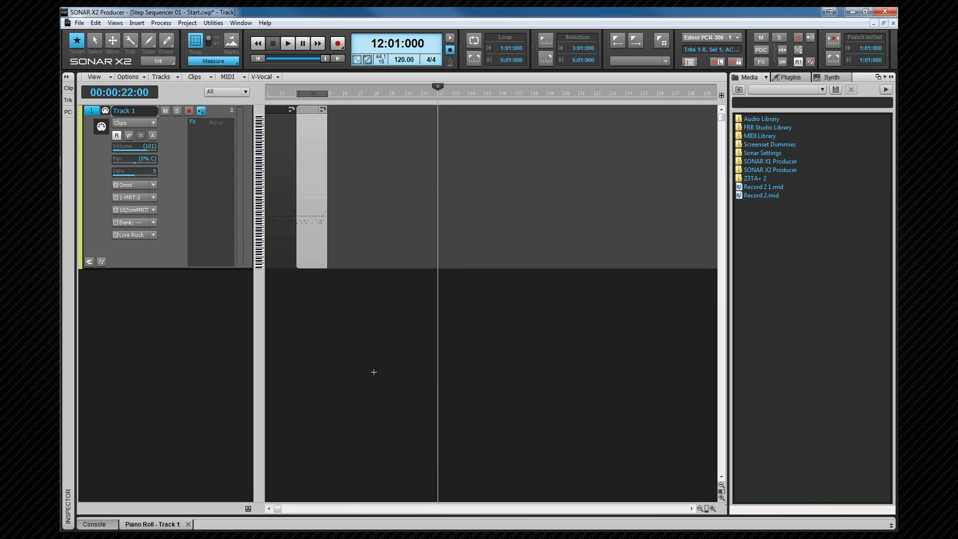